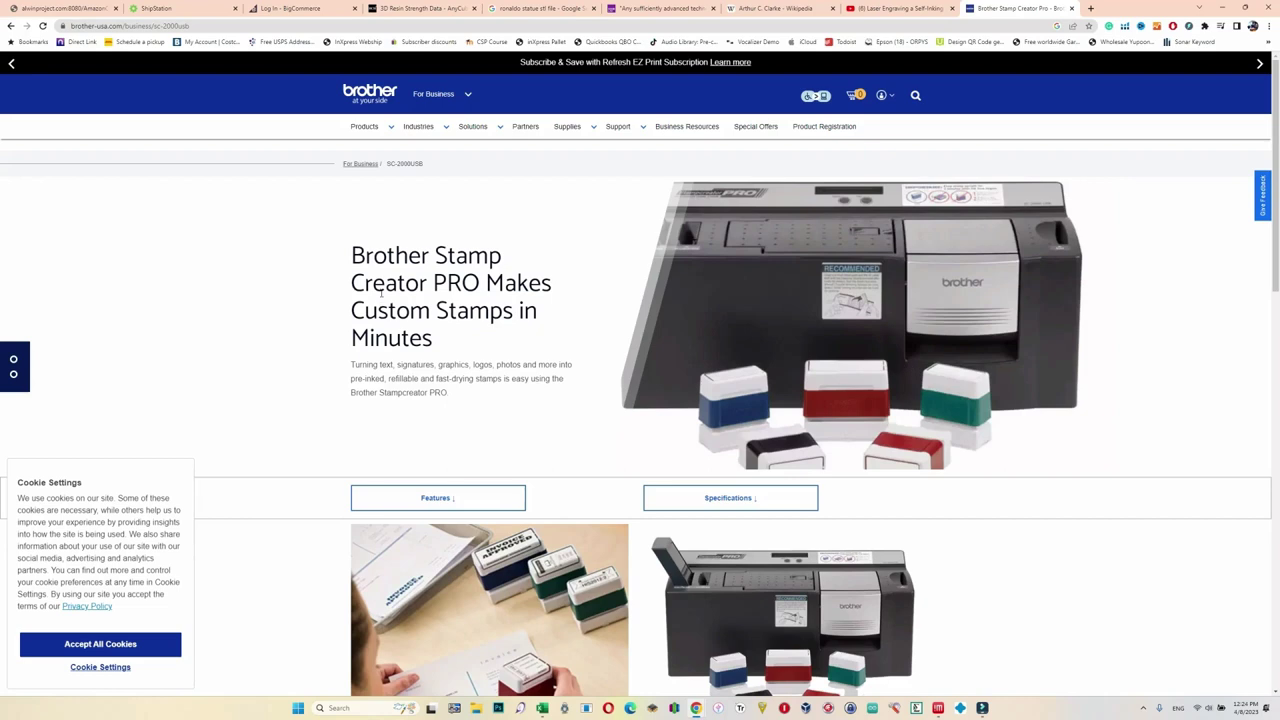
# - Scroll through the SC-2000USB Stamp Creator PRO features and specifications on the Brother page
pyautogui.scroll(-2, 857, 366)
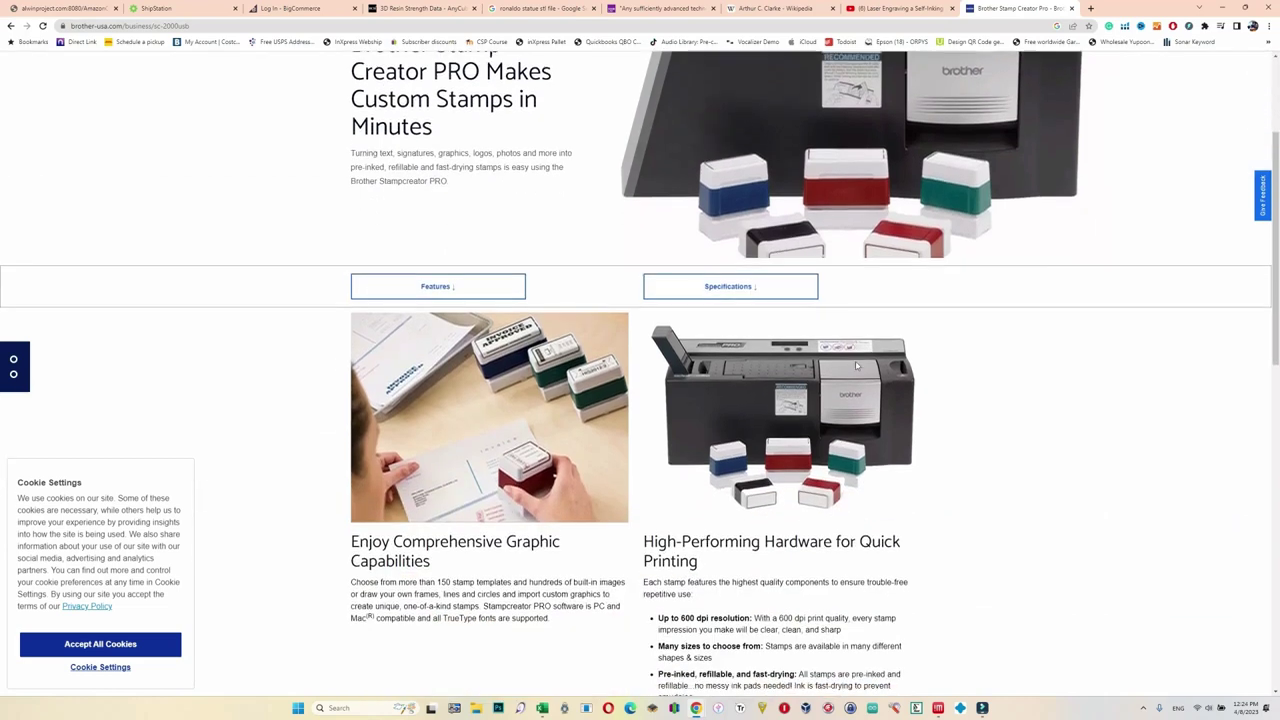
pyautogui.scroll(-1, 851, 359)
pyautogui.scroll(-2, 839, 456)
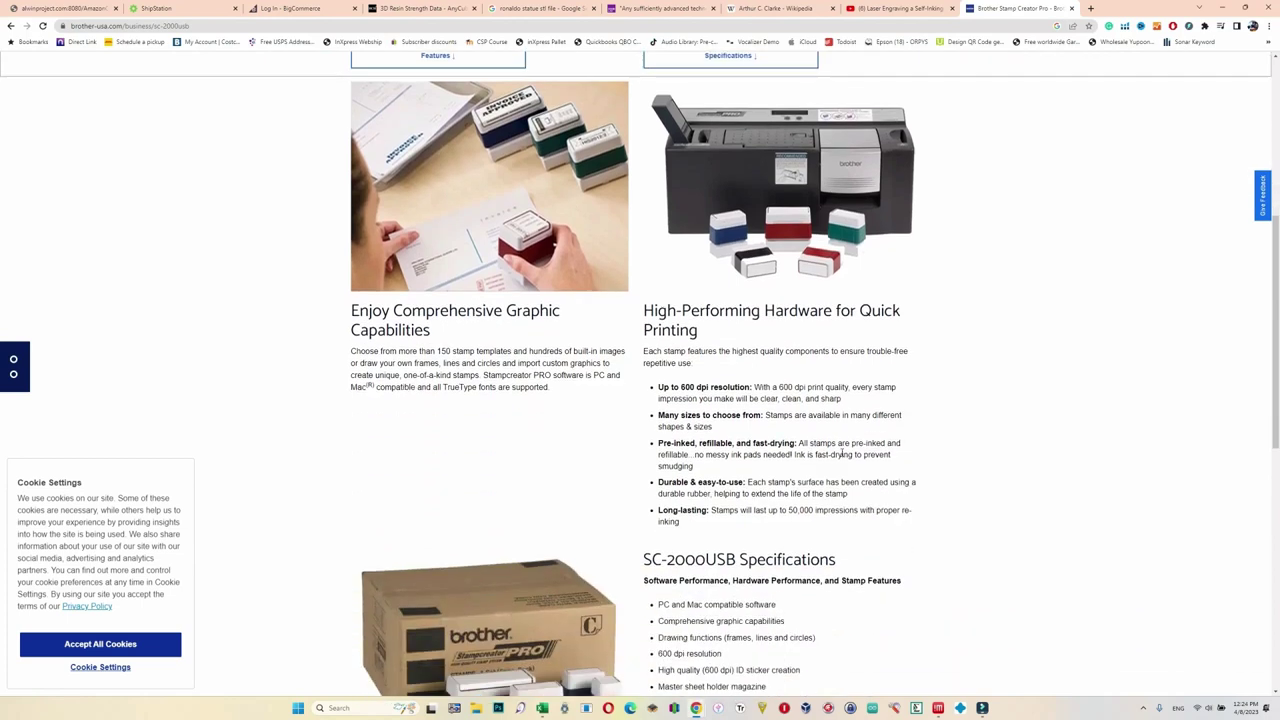
pyautogui.scroll(-3, 855, 457)
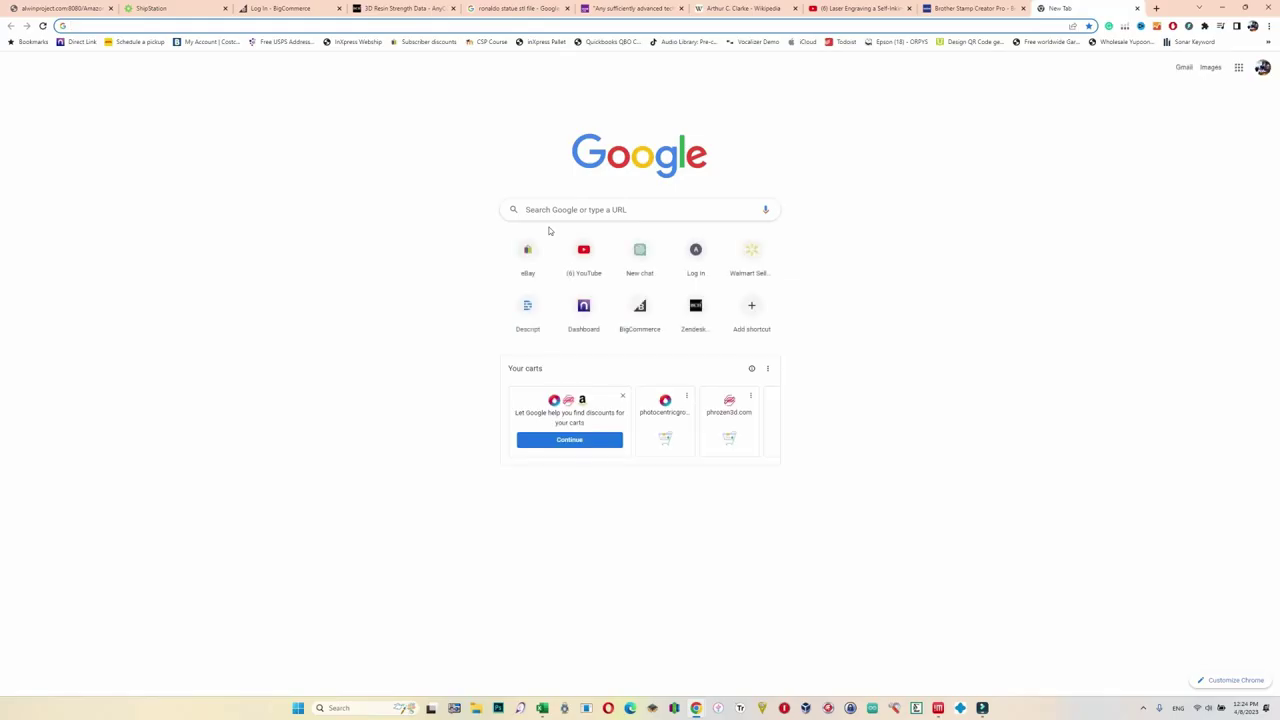
# - Reach openai.com from the address bar and launch ChatGPT from its ChatGPT section
pyautogui.write('chat.openai.com/chat')
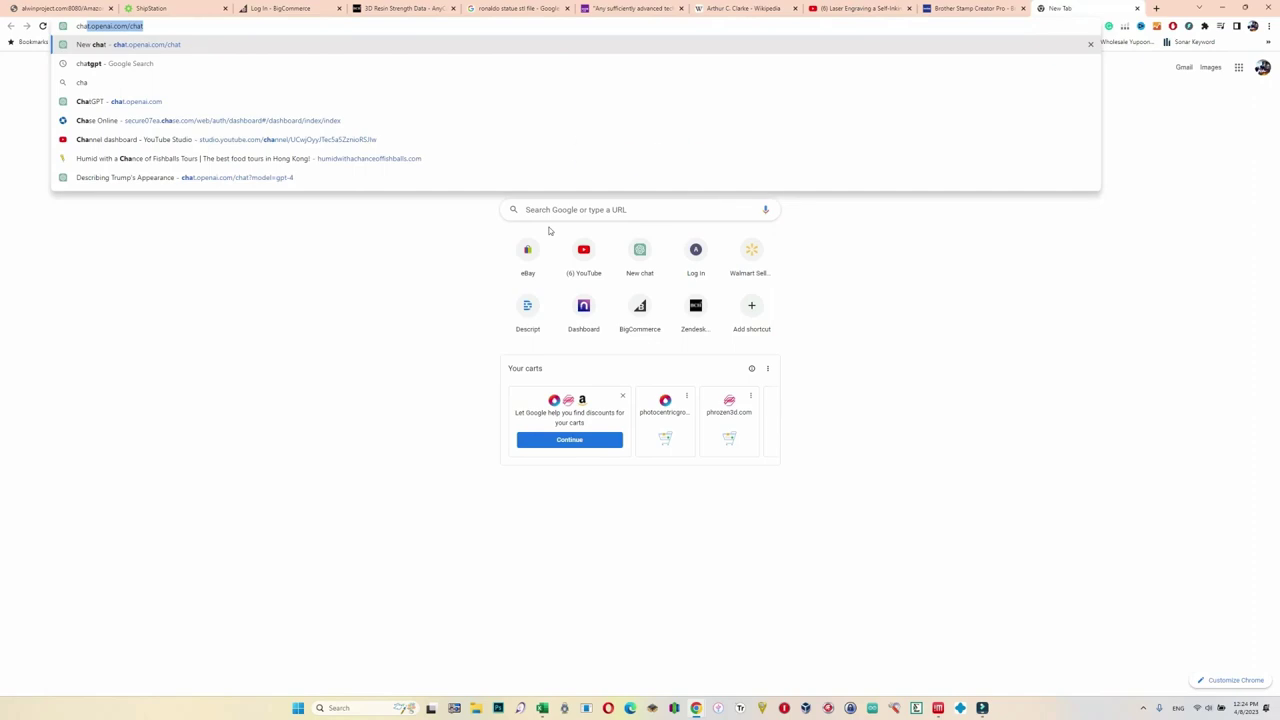
pyautogui.press('Return')
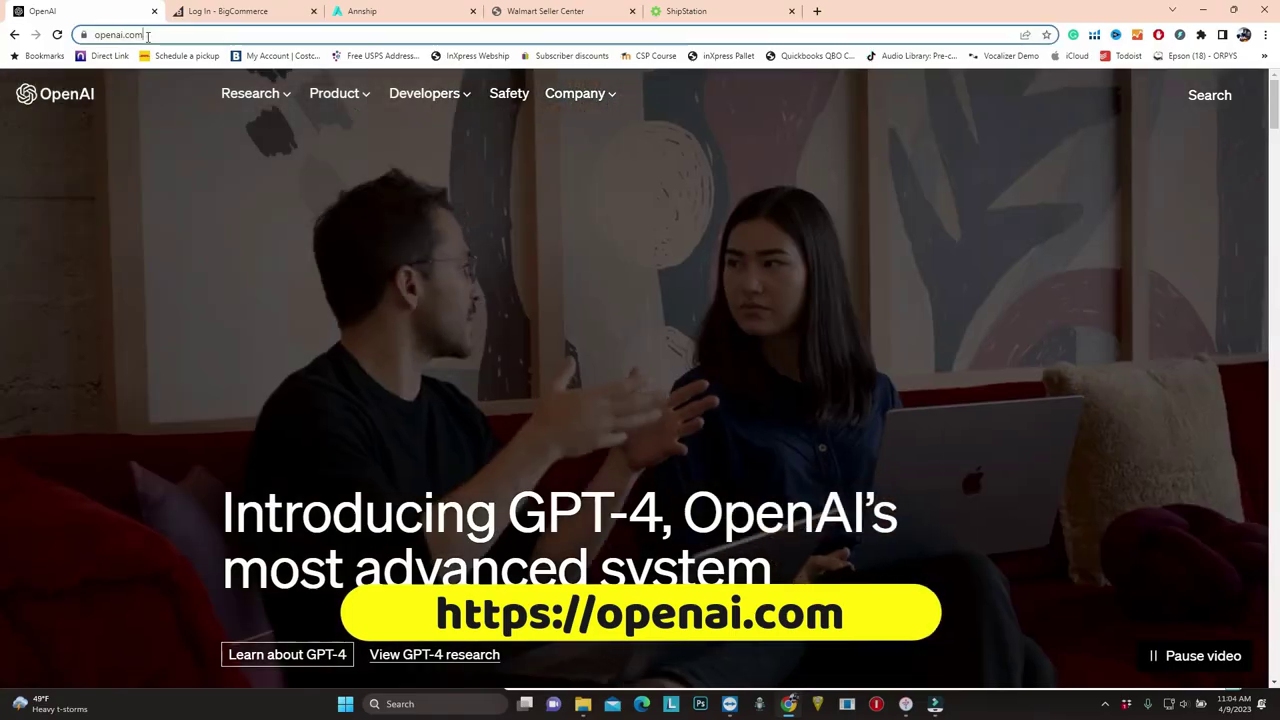
pyautogui.click(118, 34)
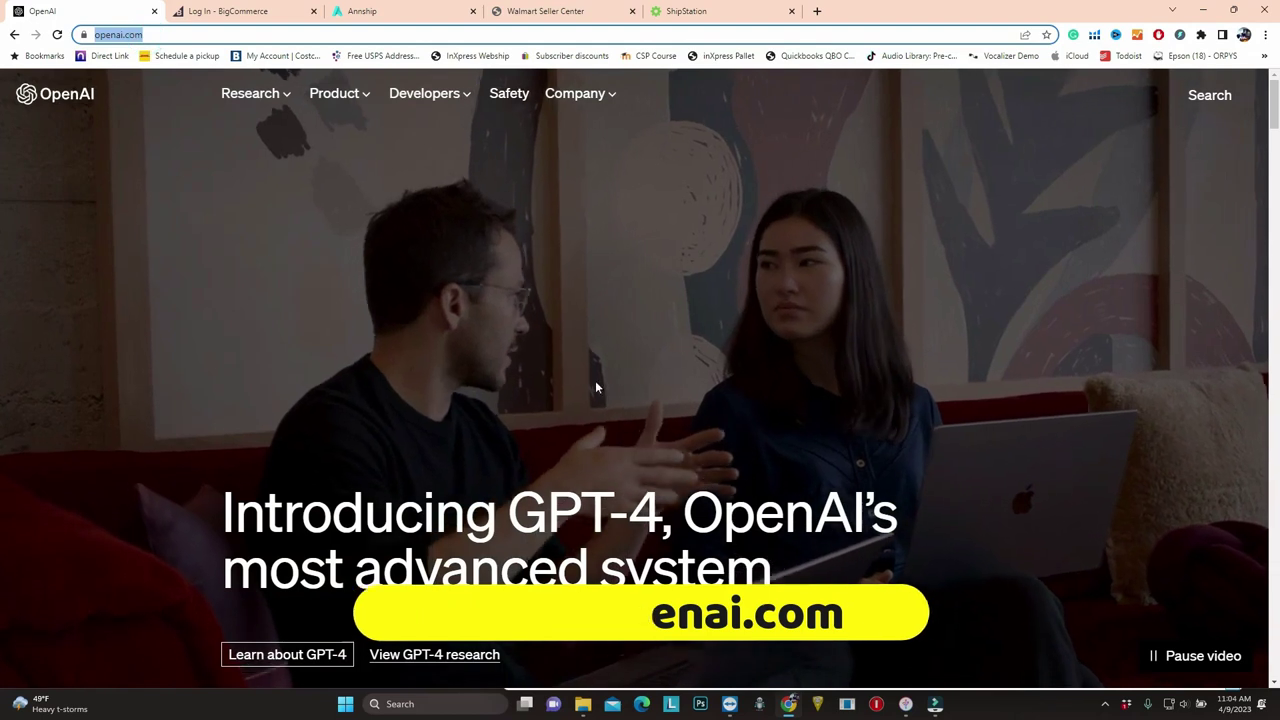
pyautogui.click(596, 387)
pyautogui.scroll(-5, 600, 390)
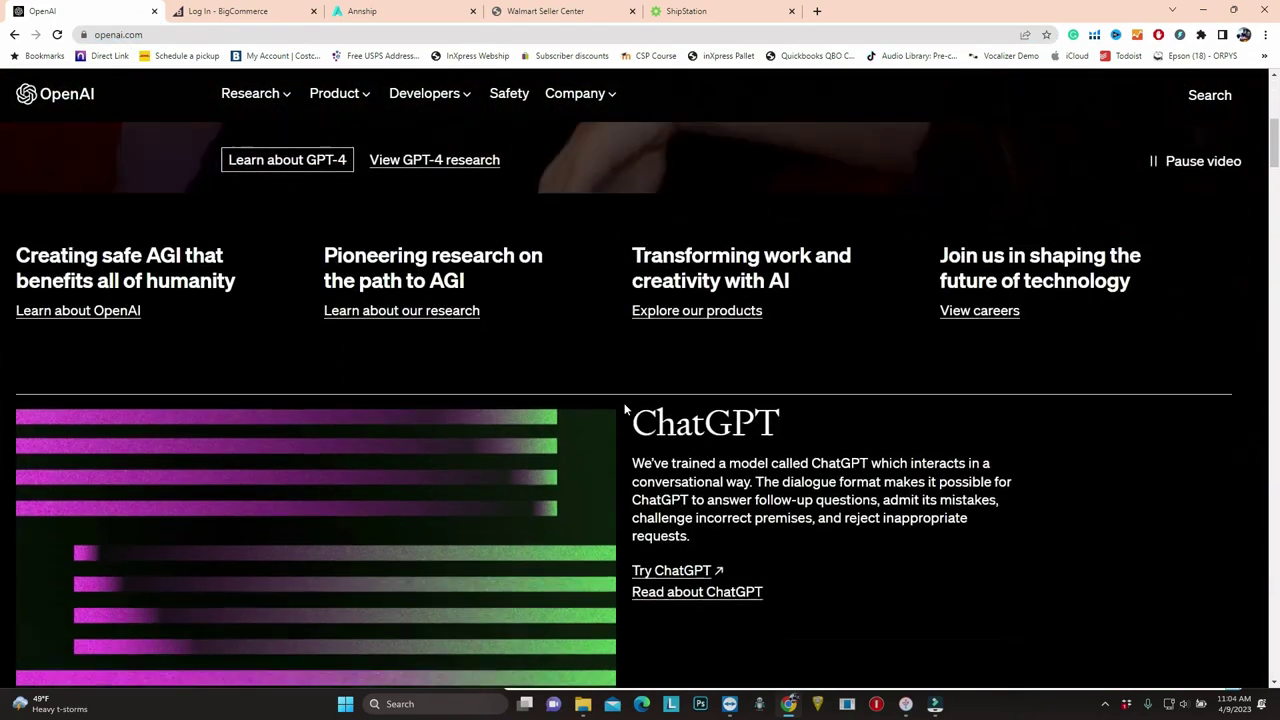
pyautogui.scroll(-2, 625, 408)
pyautogui.click(654, 334)
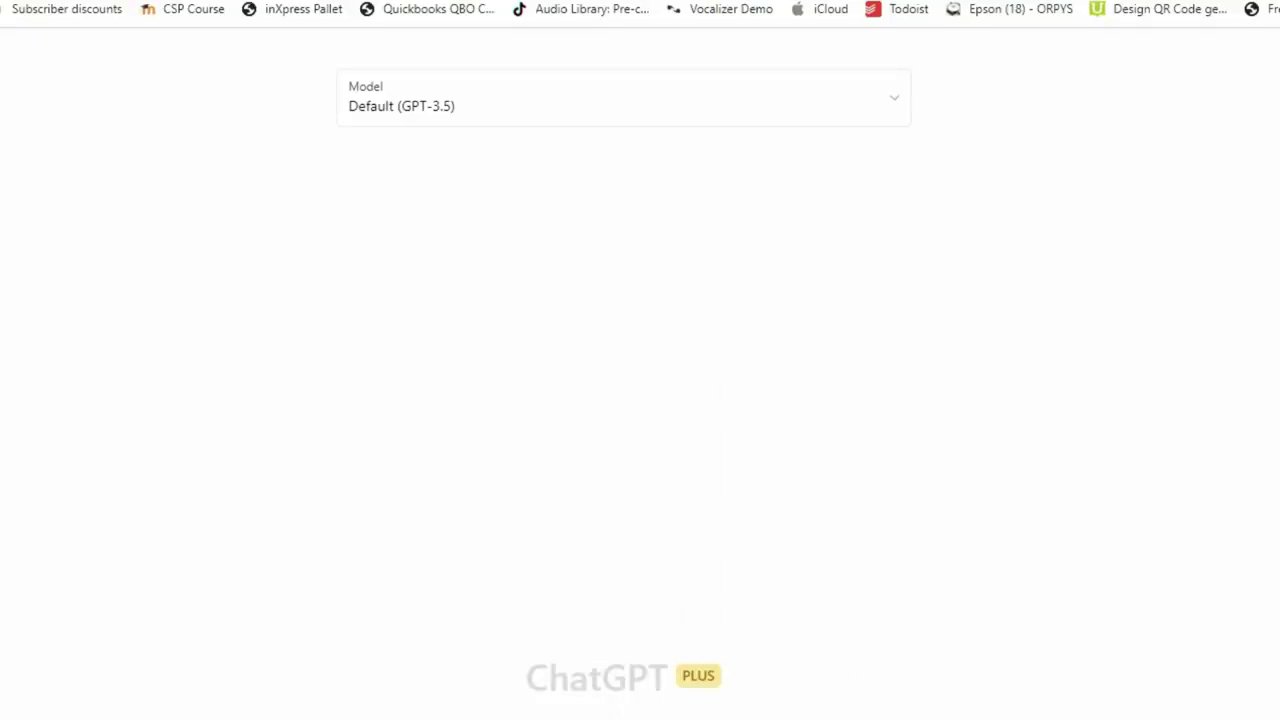
# - Ask ChatGPT for a Midjourney prompt based on the Starbucks logo, then select the revised long-hair prompt
pyautogui.press('BackSpace')
pyautogui.press('BackSpace')
pyautogui.press('BackSpace')
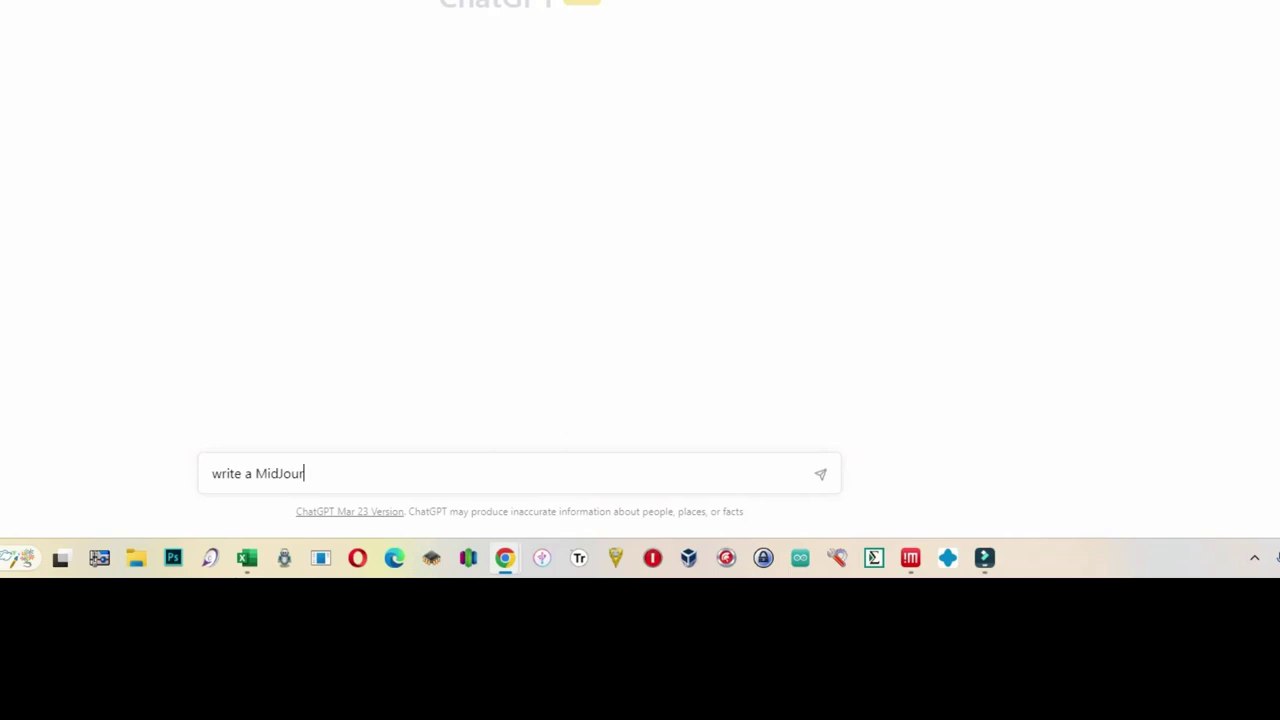
pyautogui.write('ney prompt that based on th')
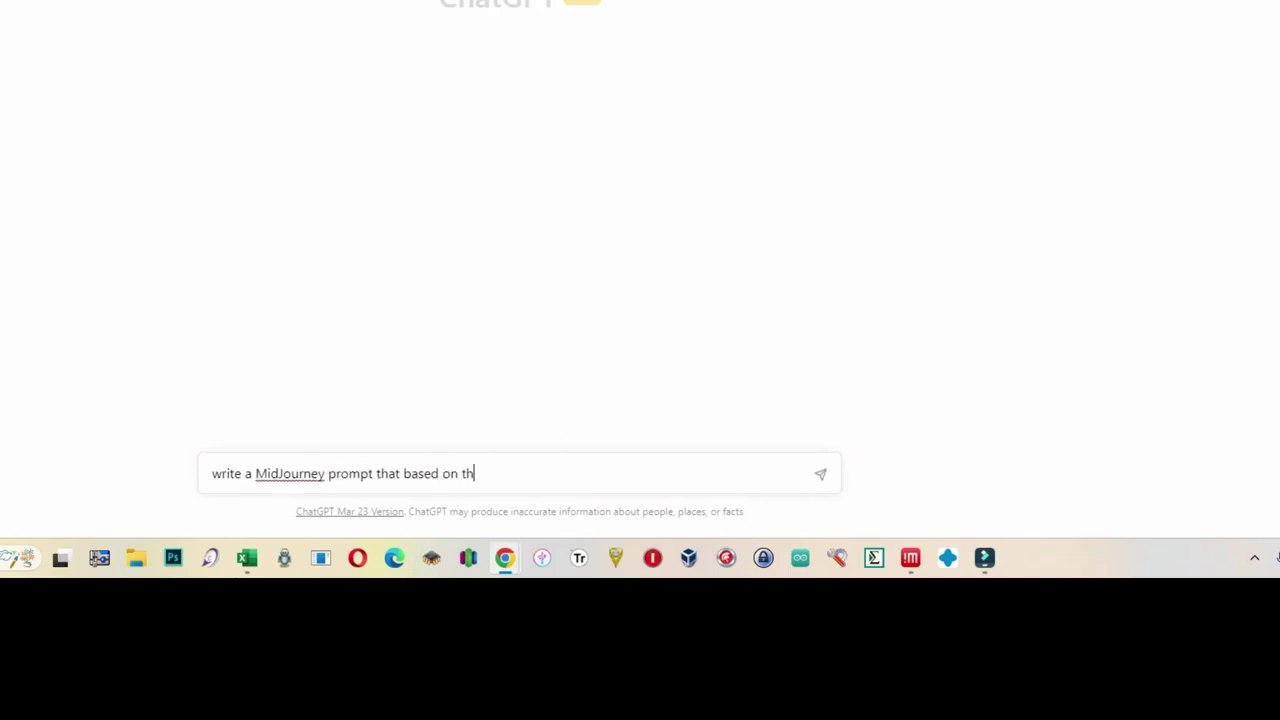
pyautogui.write('e Starbucks logo')
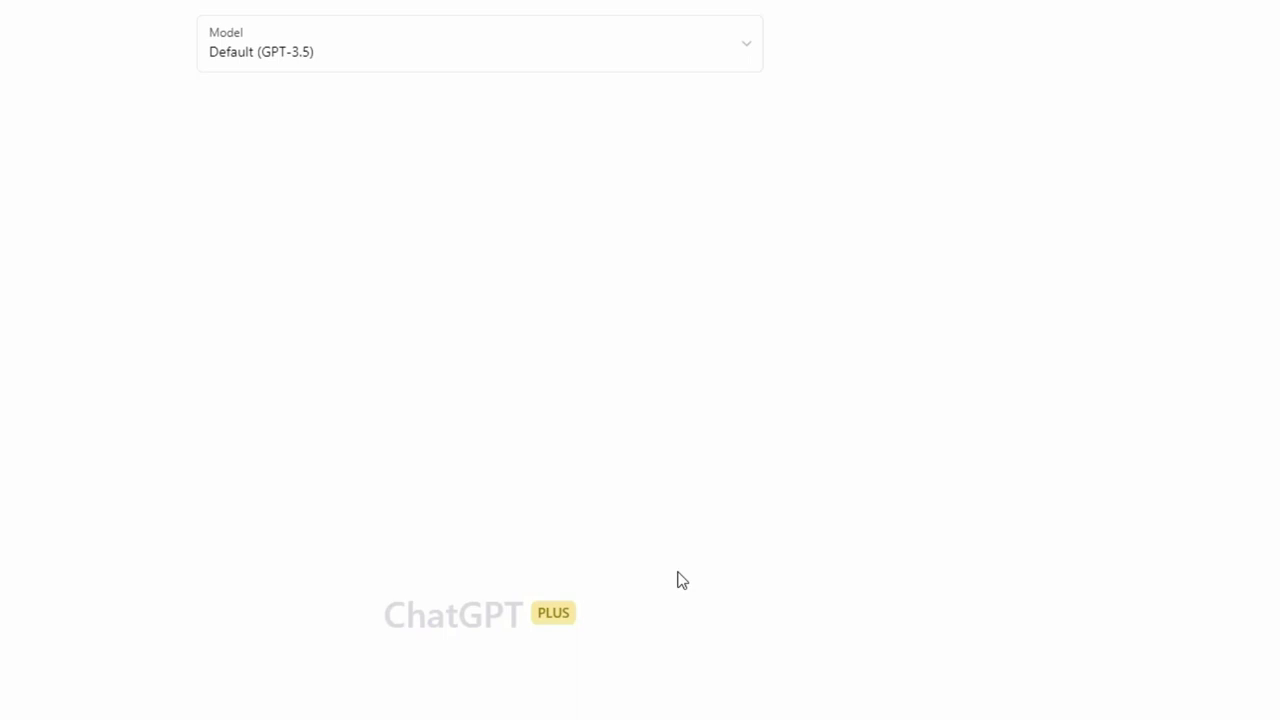
pyautogui.press('Return')
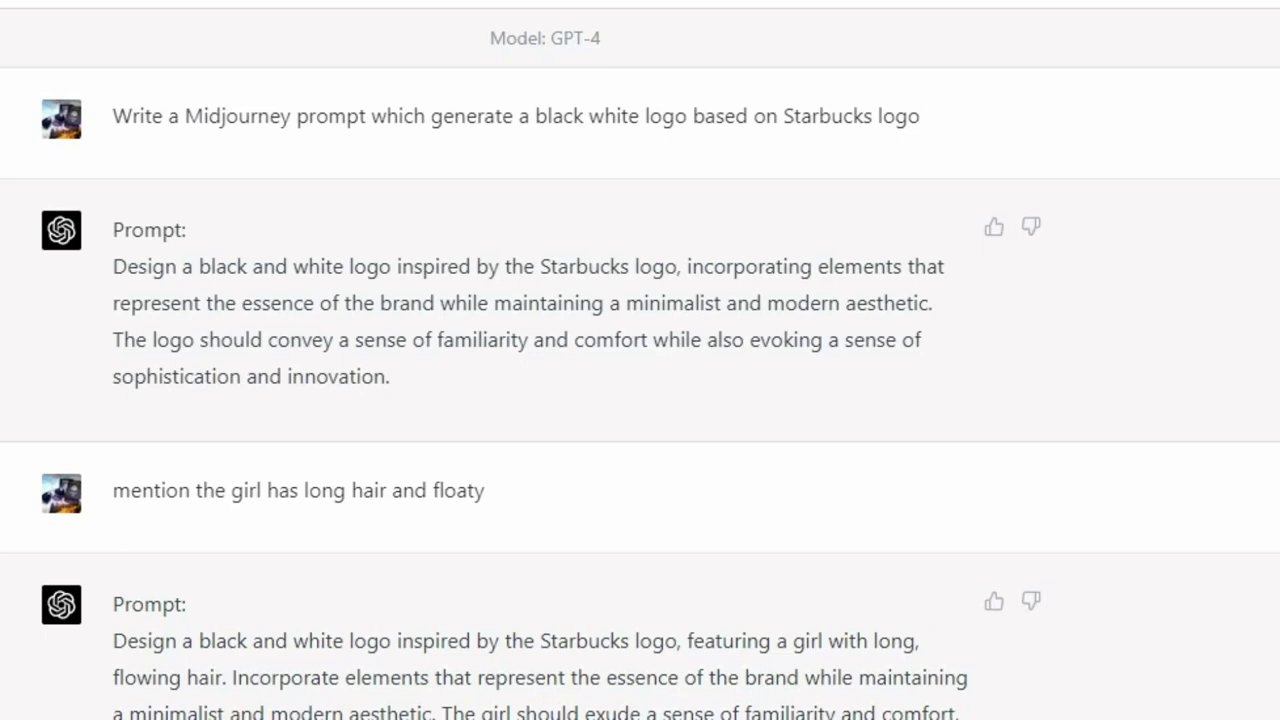
pyautogui.tripleClick(206, 706)
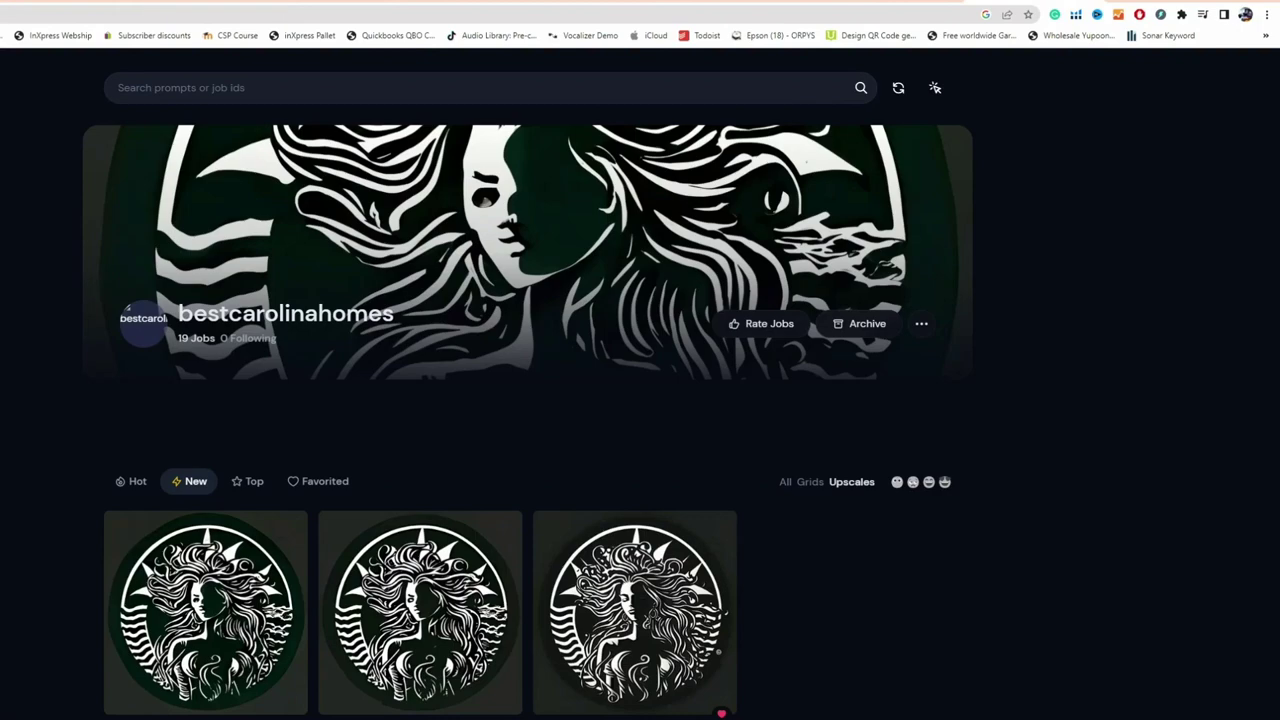
# - Browse the Midjourney Community Feed and your own logo jobs, then go to the Midjourney Discord
pyautogui.click(100, 131)
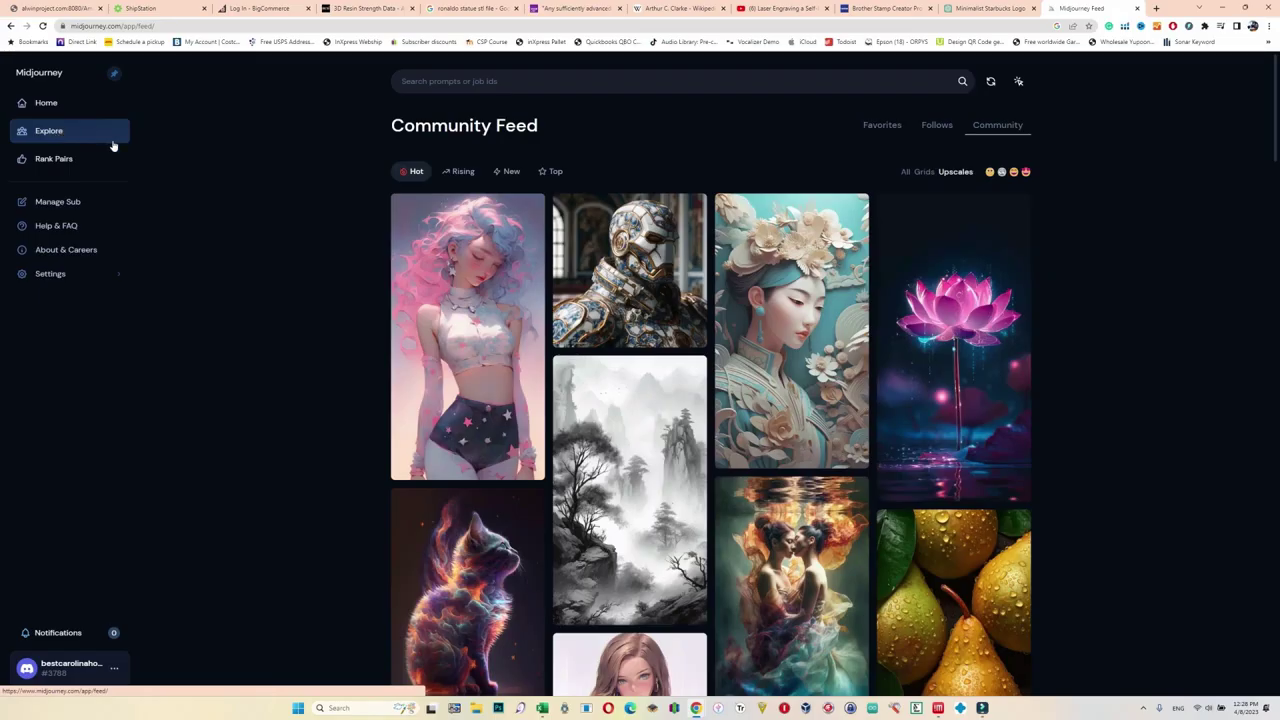
pyautogui.click(44, 103)
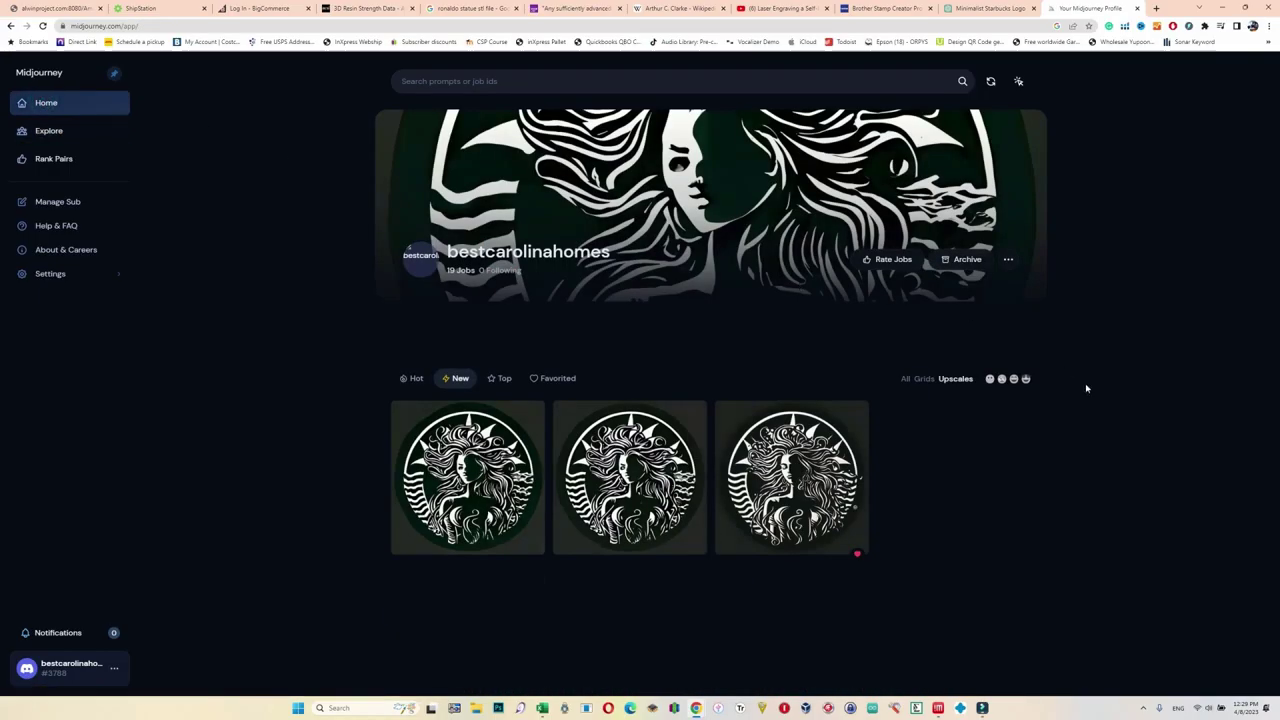
pyautogui.click(70, 668)
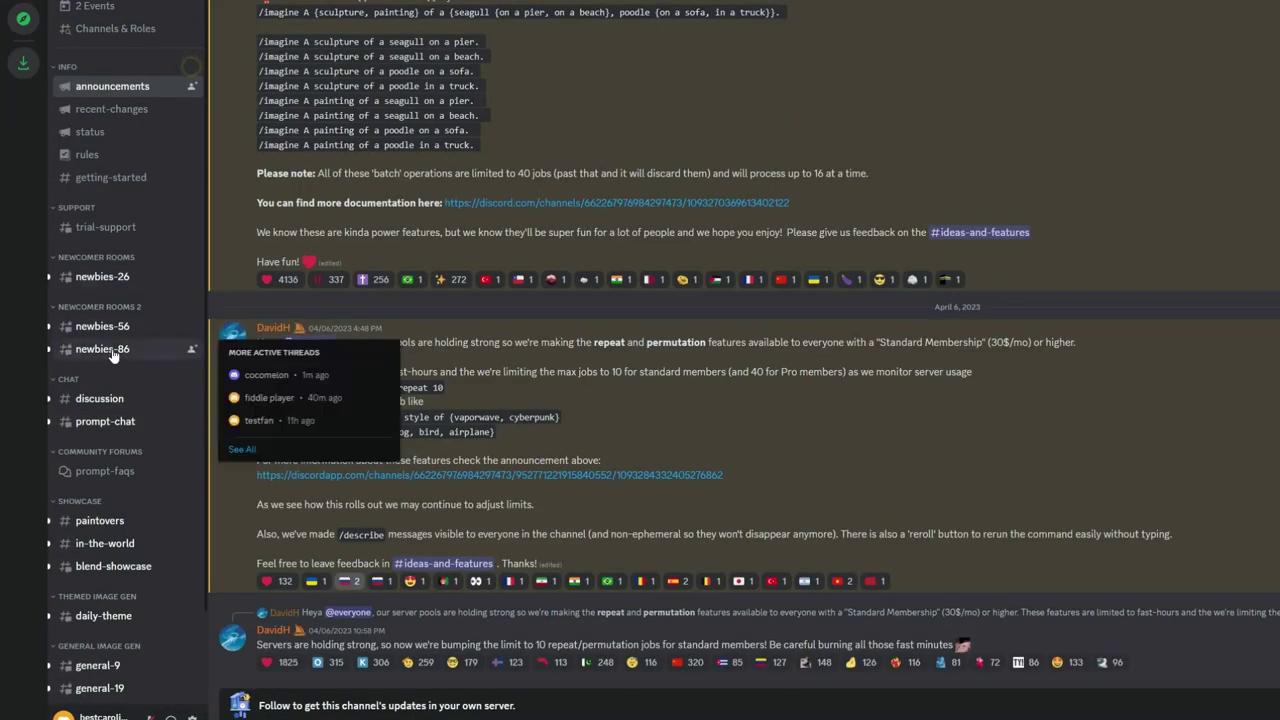
# - In the newbies-86 channel, run /imagine with the pasted ChatGPT logo prompt
pyautogui.click(112, 350)
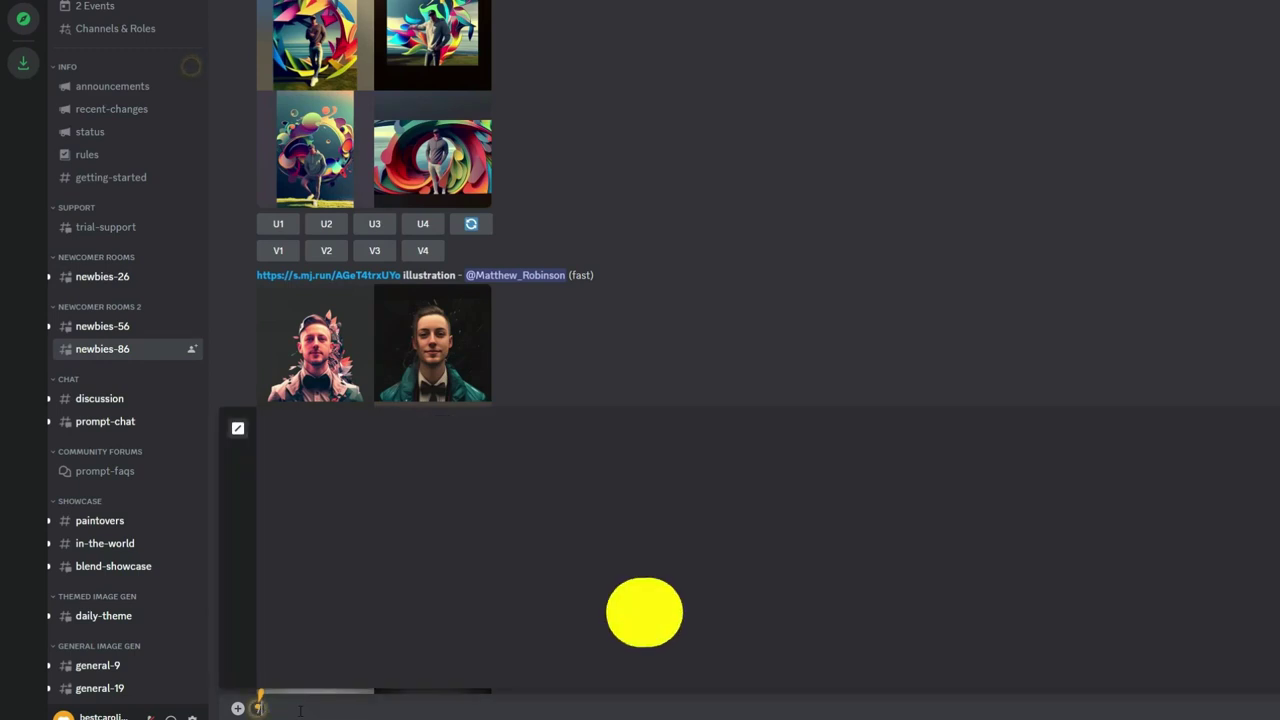
pyautogui.write('/imag')
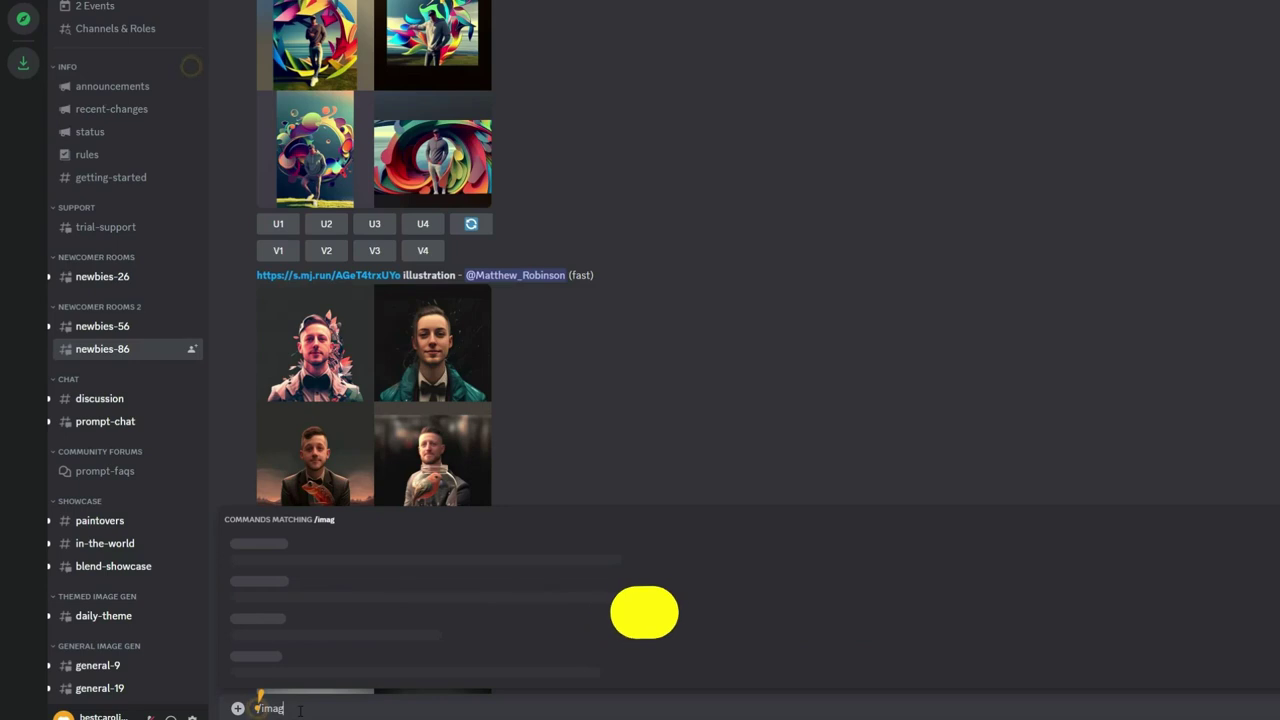
pyautogui.press('Tab')
pyautogui.hotkey('ctrl', 'v')
pyautogui.press('Return')
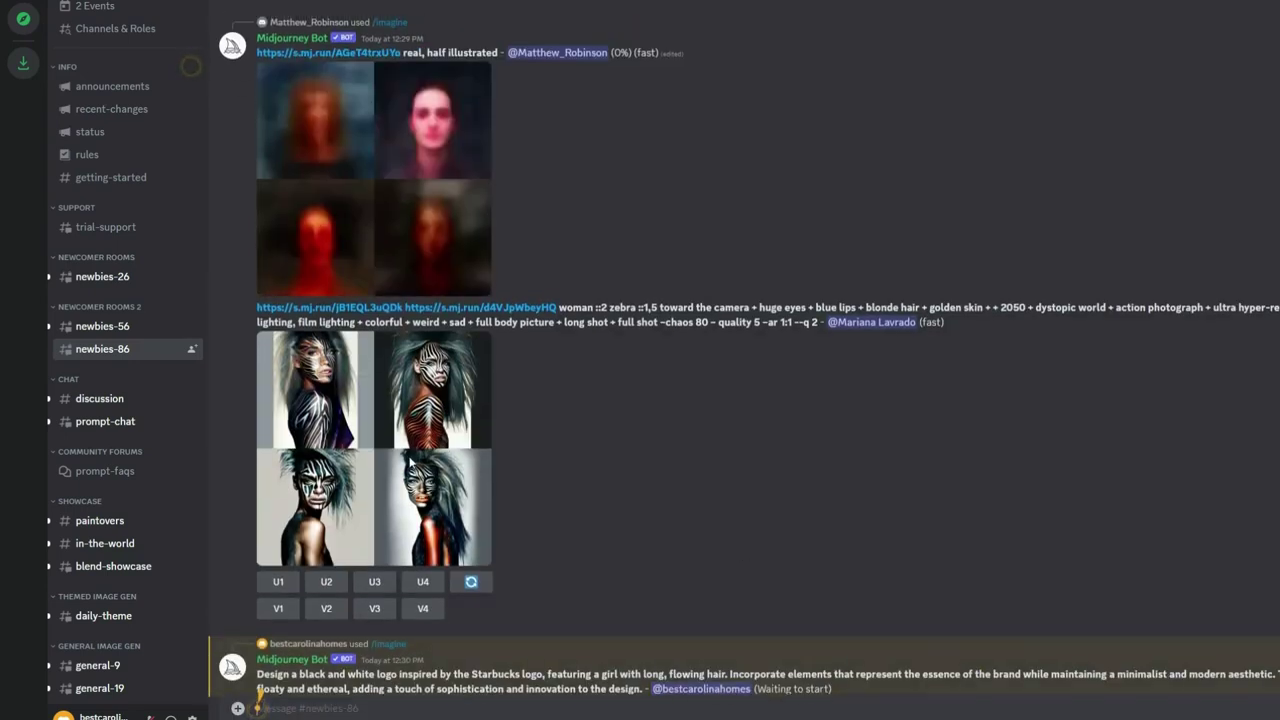
# - Find and enlarge the generated four-image logo grid
pyautogui.scroll(6, 402, 472)
pyautogui.scroll(-10, 401, 468)
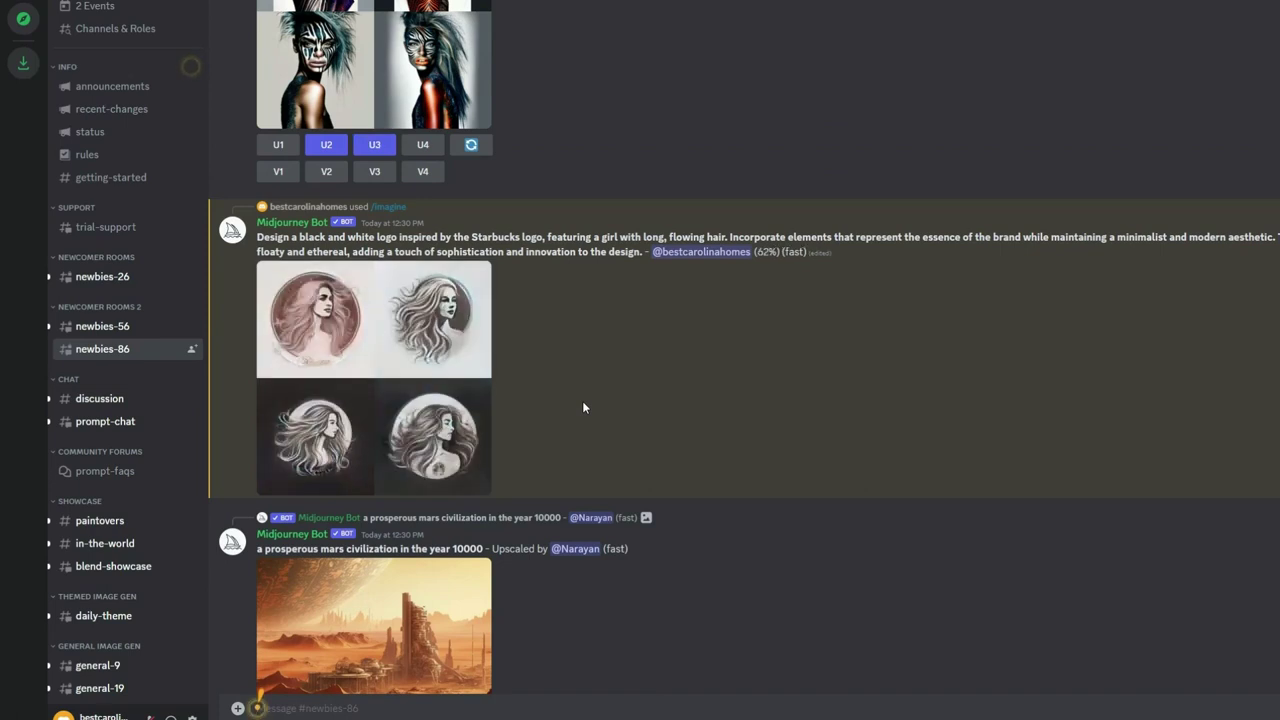
pyautogui.scroll(-10, 791, 477)
pyautogui.scroll(1, 790, 300)
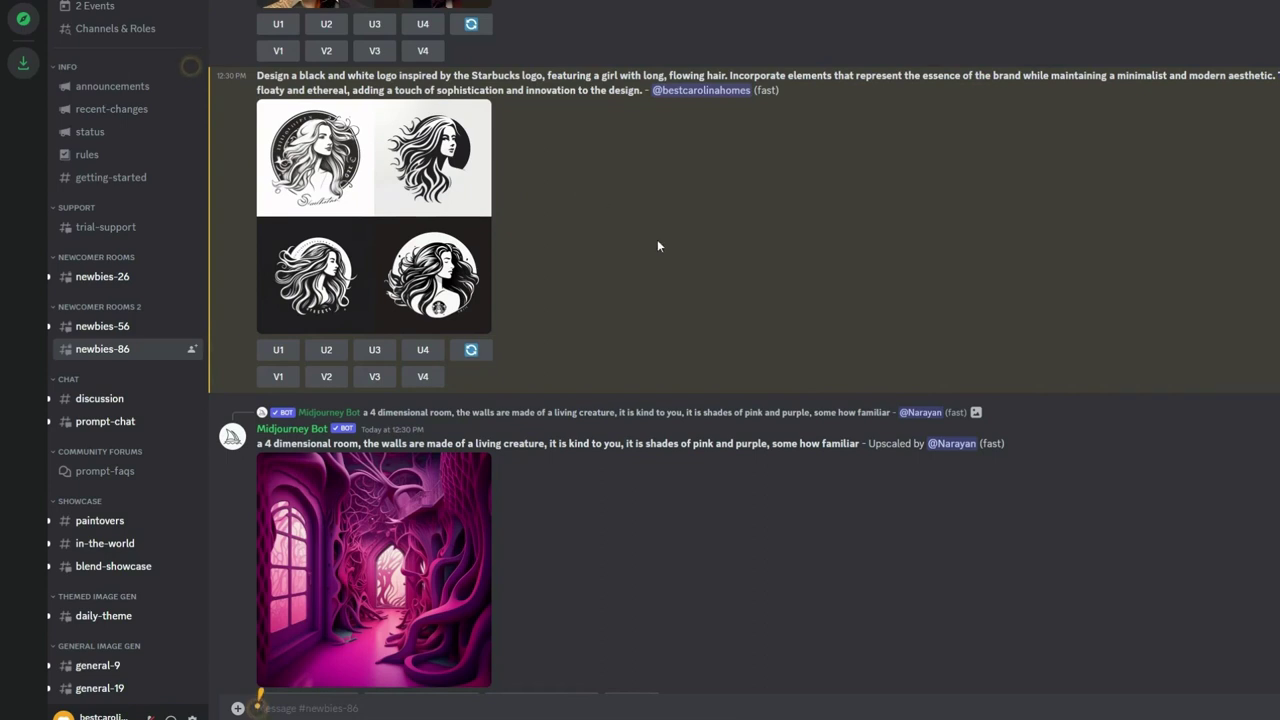
pyautogui.scroll(1, 657, 246)
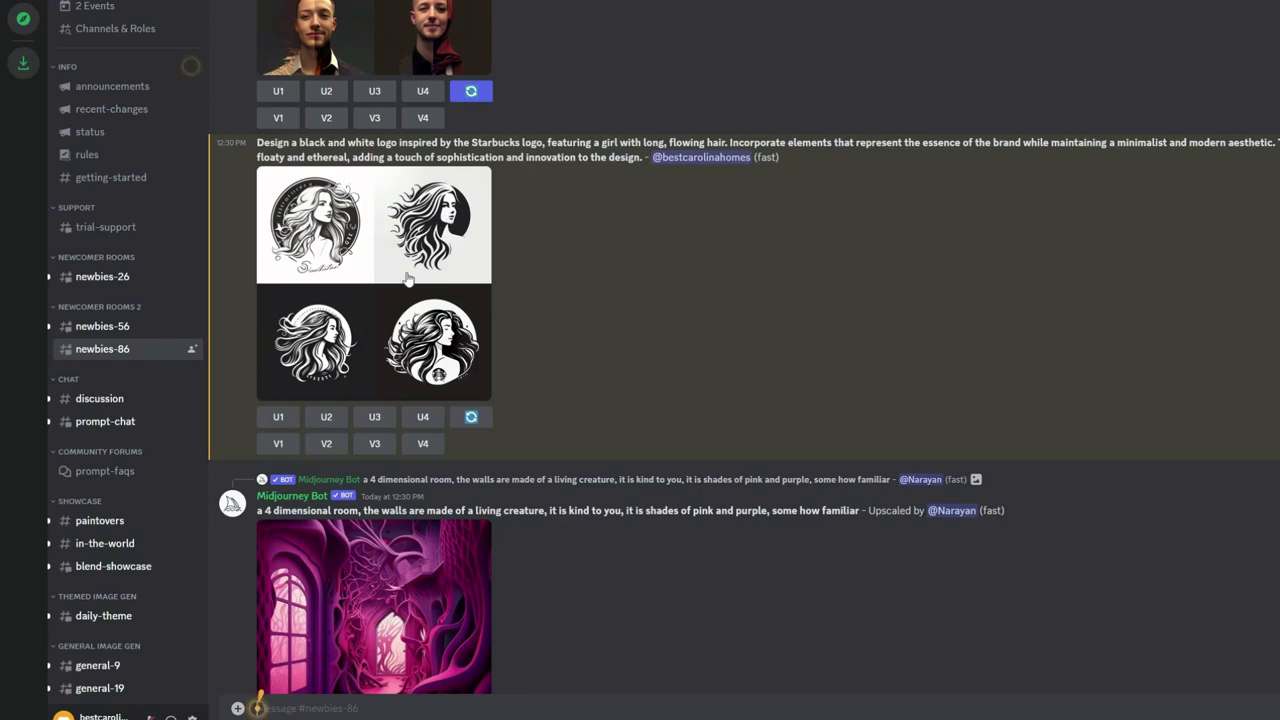
pyautogui.click(352, 323)
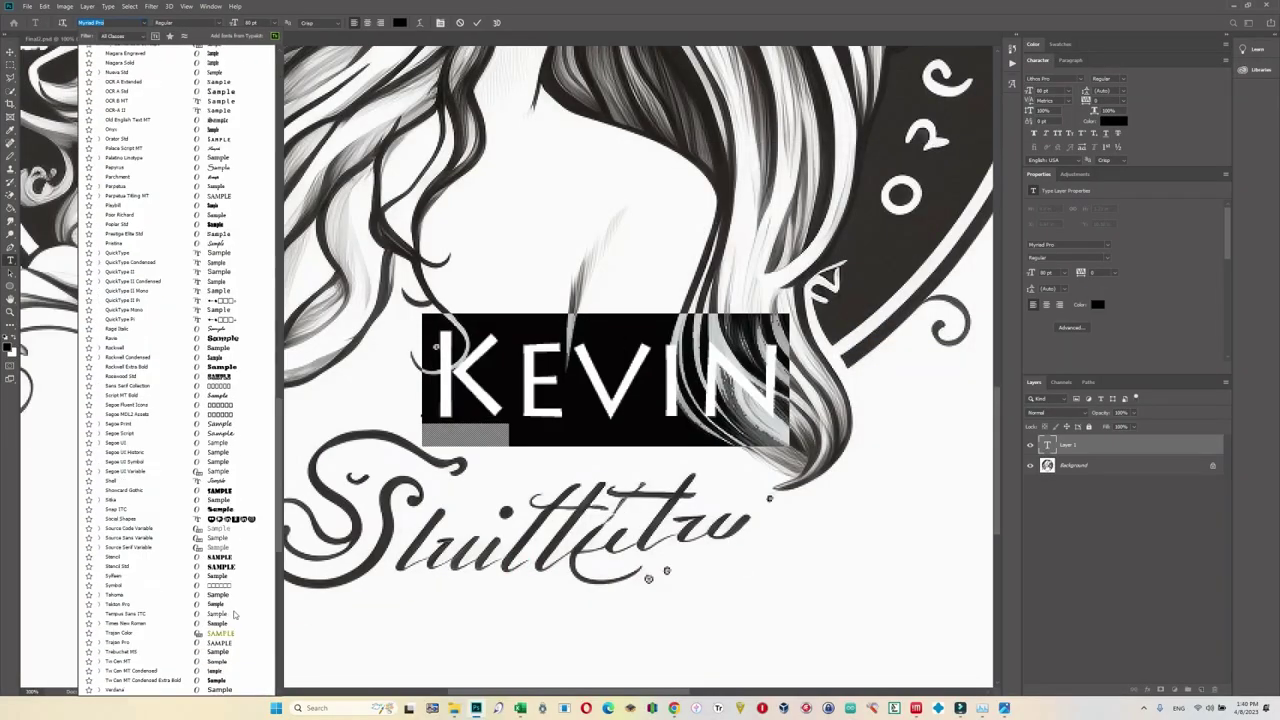
# - Paint out the old signature under the portrait in white
pyautogui.click(220, 643)
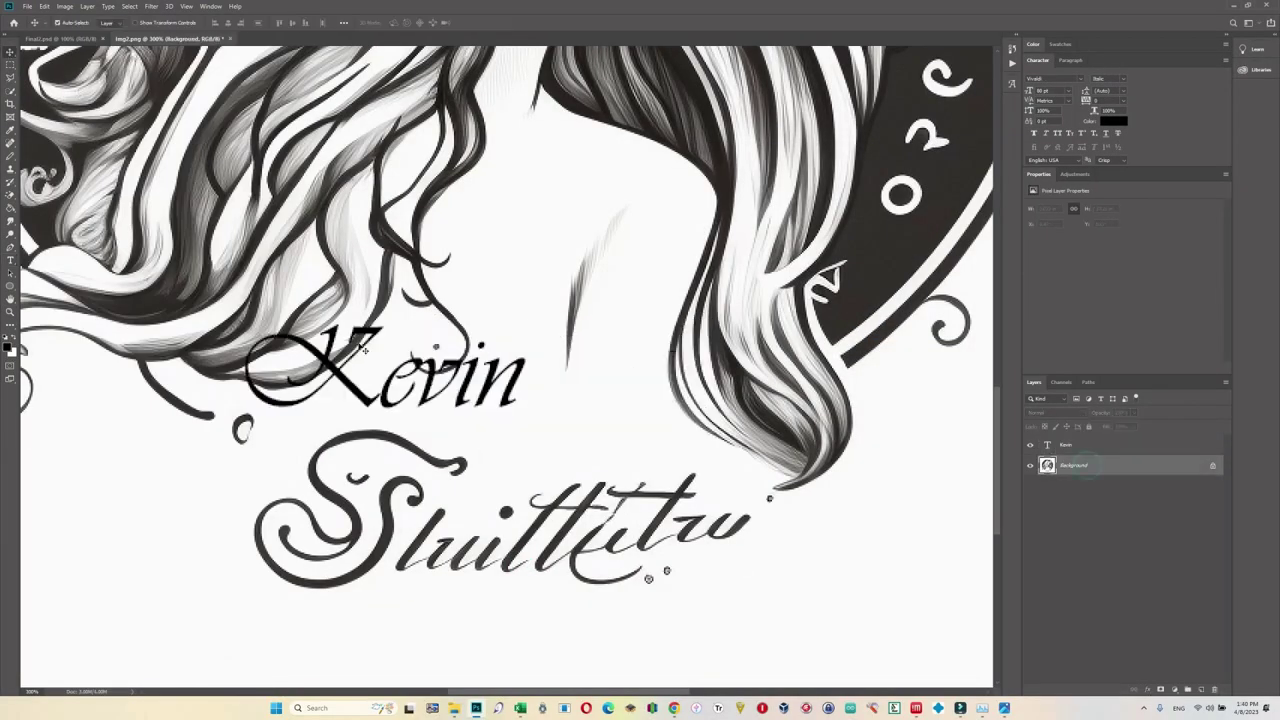
pyautogui.press('e')
pyautogui.moveTo(400, 500)
pyautogui.mouseDown()
pyautogui.moveTo(277, 523)
pyautogui.moveTo(730, 520)
pyautogui.mouseUp()
pyautogui.press('x')
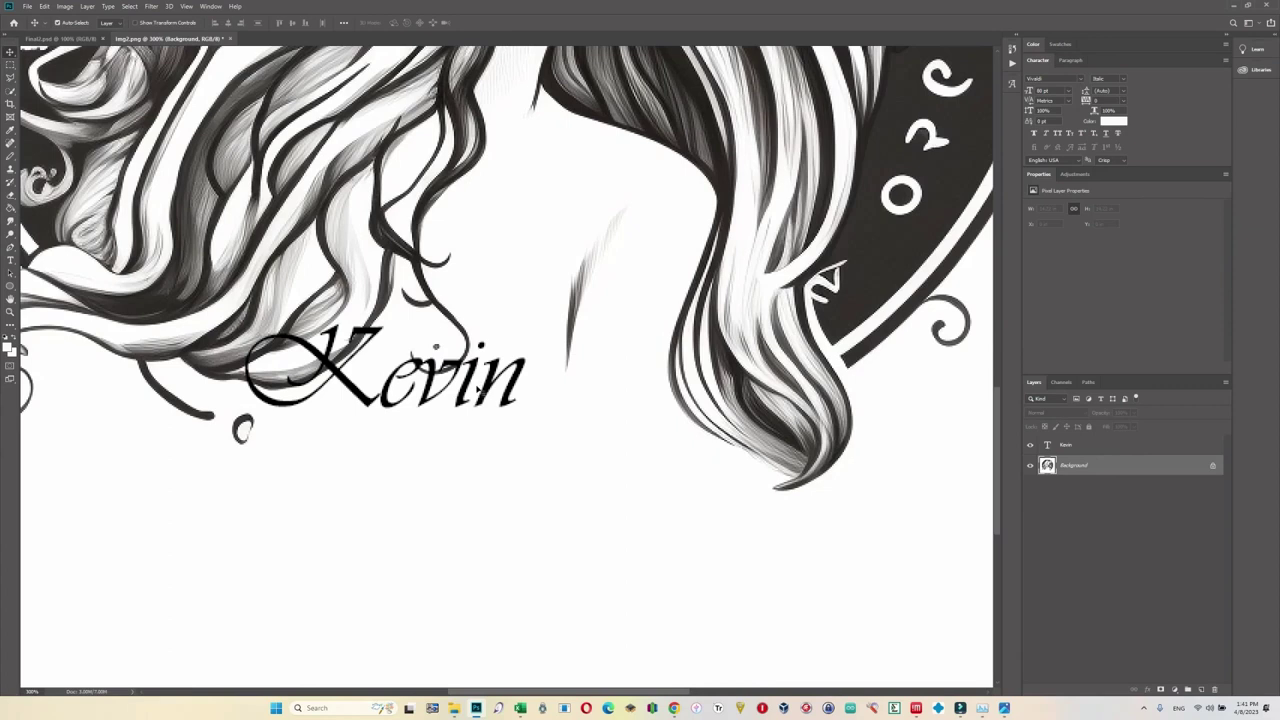
# - Move the Kevin text below the portrait and enlarge it with Free Transform
pyautogui.click(1065, 444)
pyautogui.moveTo(380, 370); pyautogui.dragTo(380, 530)
pyautogui.hotkey('ctrl', 't')
pyautogui.moveTo(566, 457); pyautogui.dragTo(657, 529)
pyautogui.press('Return')
pyautogui.hotkey('ctrl', '0')
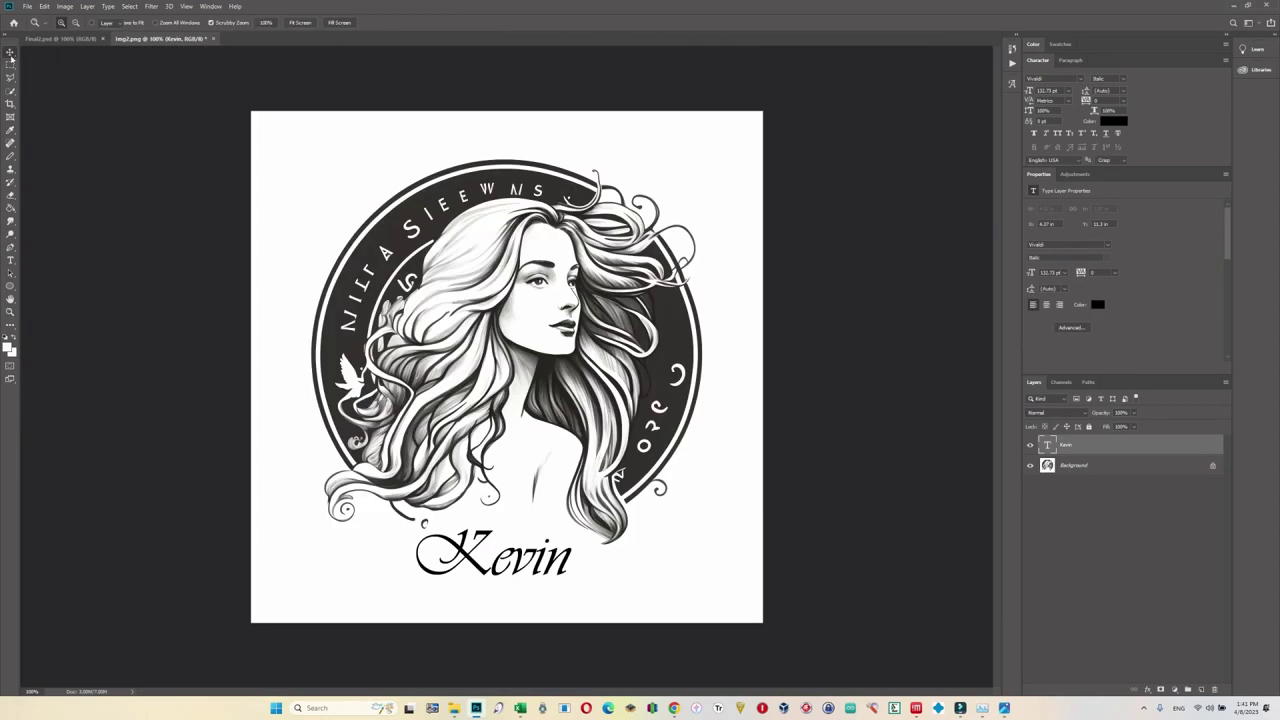
pyautogui.click(10, 52)
pyautogui.moveTo(173, 369); pyautogui.dragTo(186, 357)
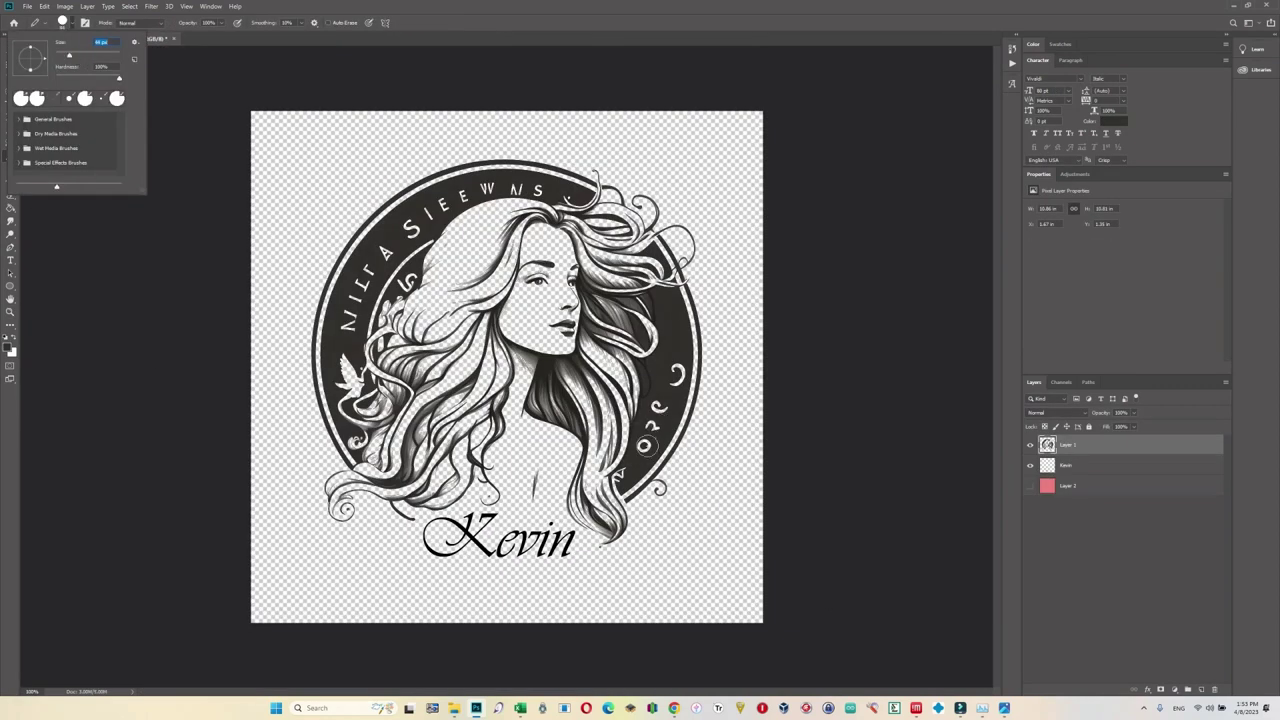
# - Pencil over the garbled lettering on the dark ring
pyautogui.press('Escape')
pyautogui.press('z')
pyautogui.moveTo(551, 410); pyautogui.dragTo(757, 410)
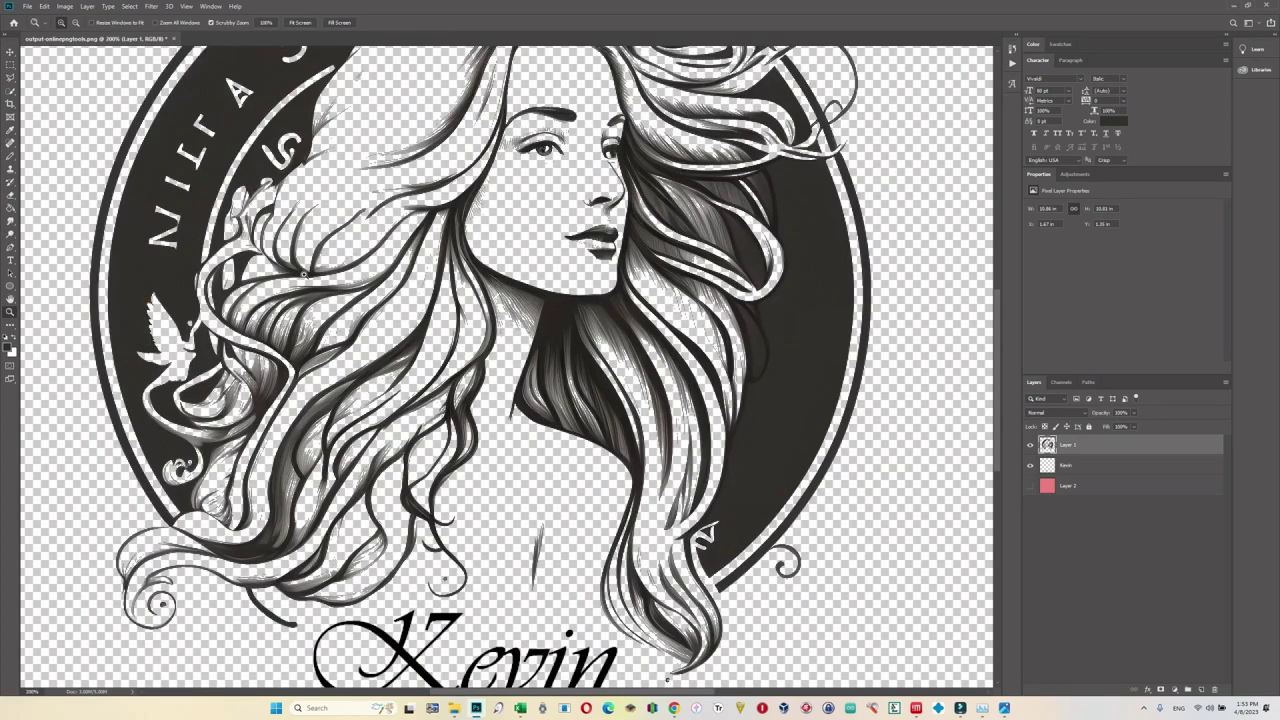
pyautogui.doubleClick(11, 312)
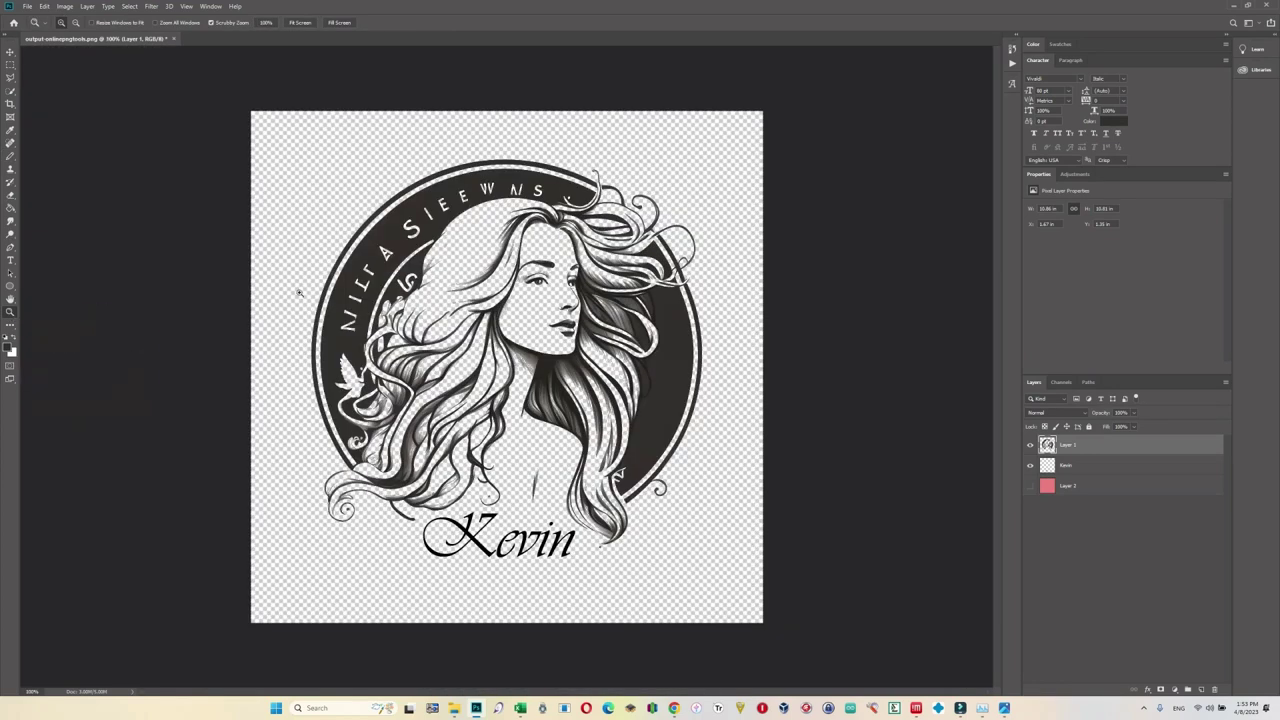
pyautogui.press('b')
pyautogui.moveTo(371, 268)
pyautogui.mouseDown()
pyautogui.moveTo(423, 190)
pyautogui.moveTo(543, 186)
pyautogui.mouseUp()
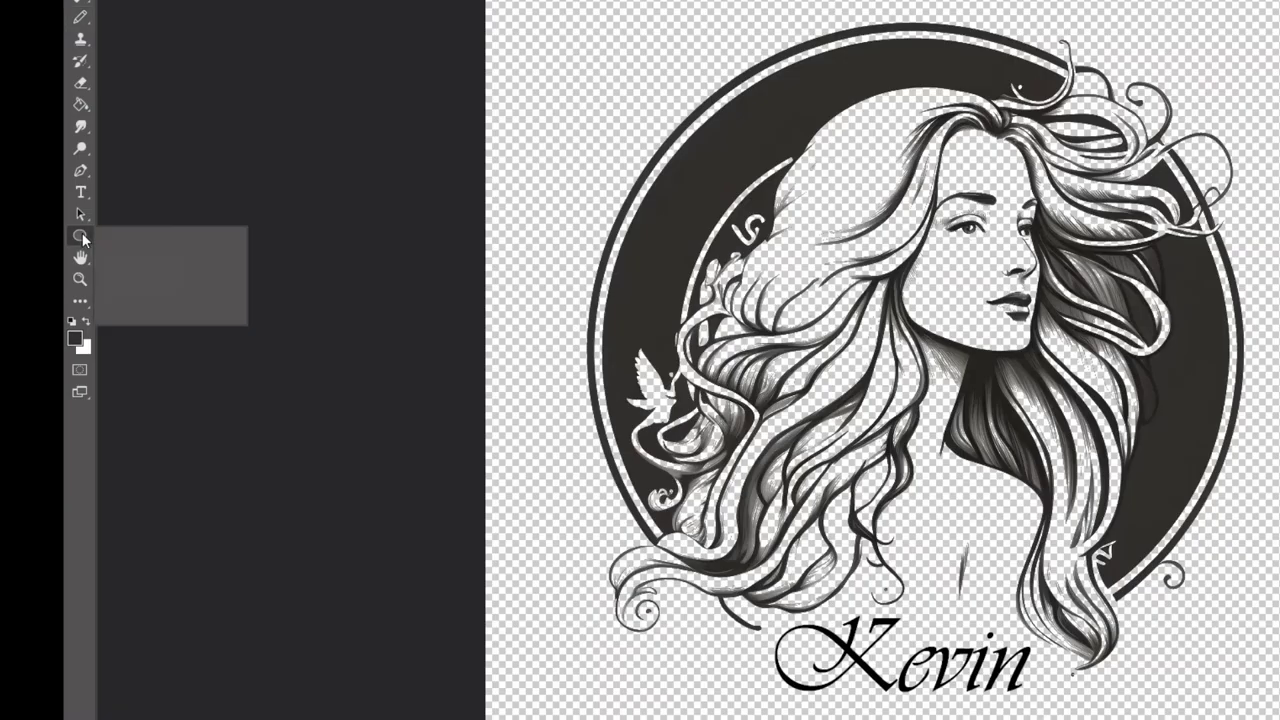
# - Draw a circle over the girl's face with the Ellipse Tool
pyautogui.rightClick(12, 285)
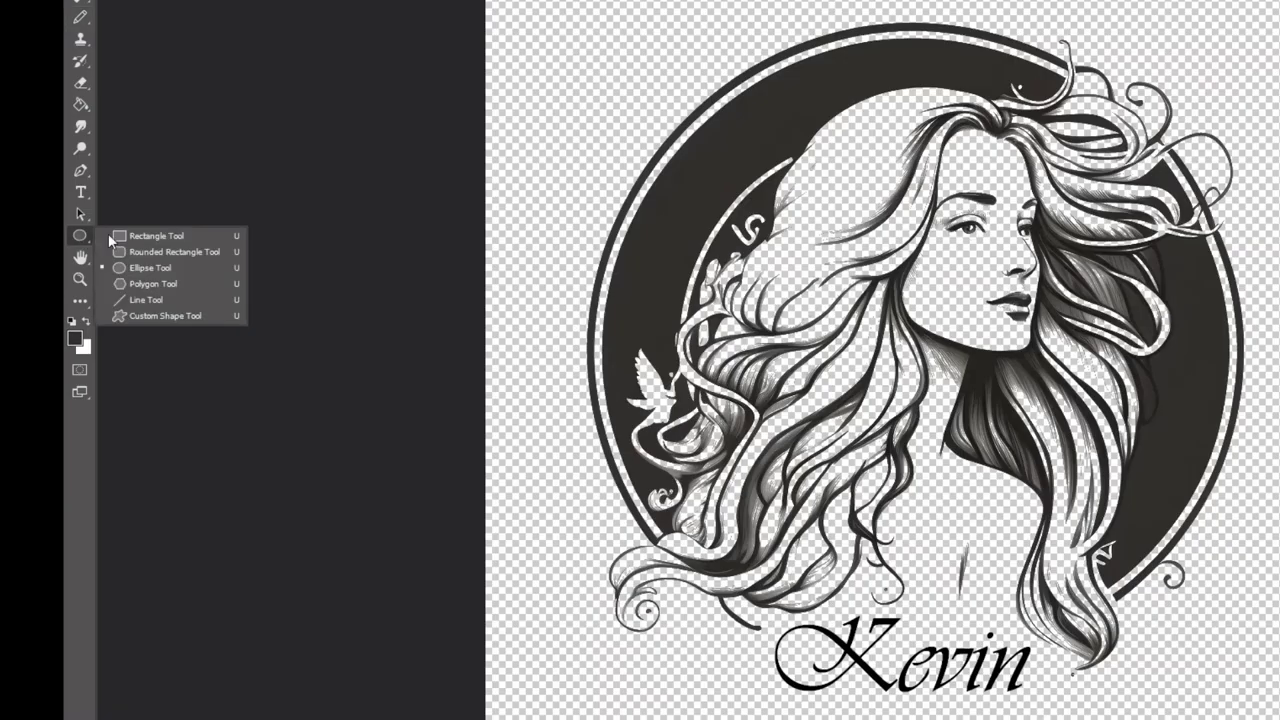
pyautogui.click(44, 304)
pyautogui.moveTo(432, 349)
pyautogui.mouseDown()
pyautogui.moveTo(562, 356)
pyautogui.moveTo(644, 505)
pyautogui.moveTo(650, 496)
pyautogui.mouseUp()
pyautogui.press('v')
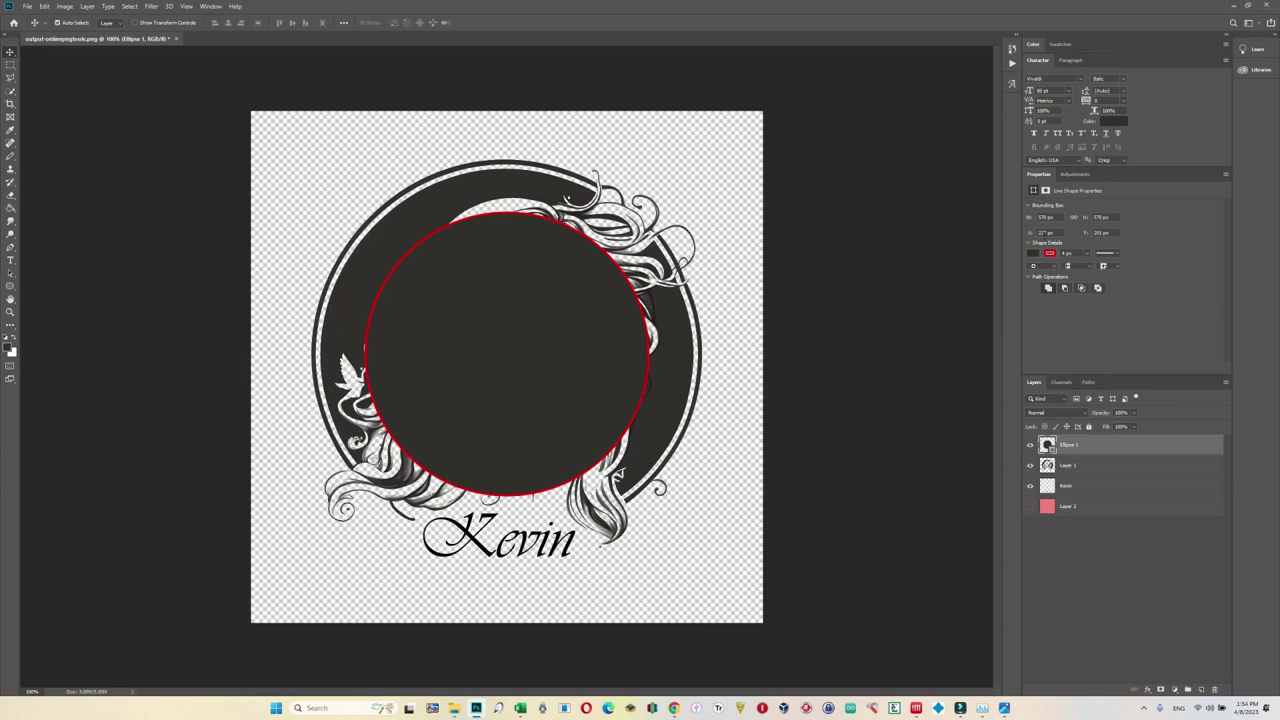
# - Remove the circle's fill and type 'Bch technologies est 2017 usa' along its path
pyautogui.click(1032, 253)
pyautogui.click(1038, 268)
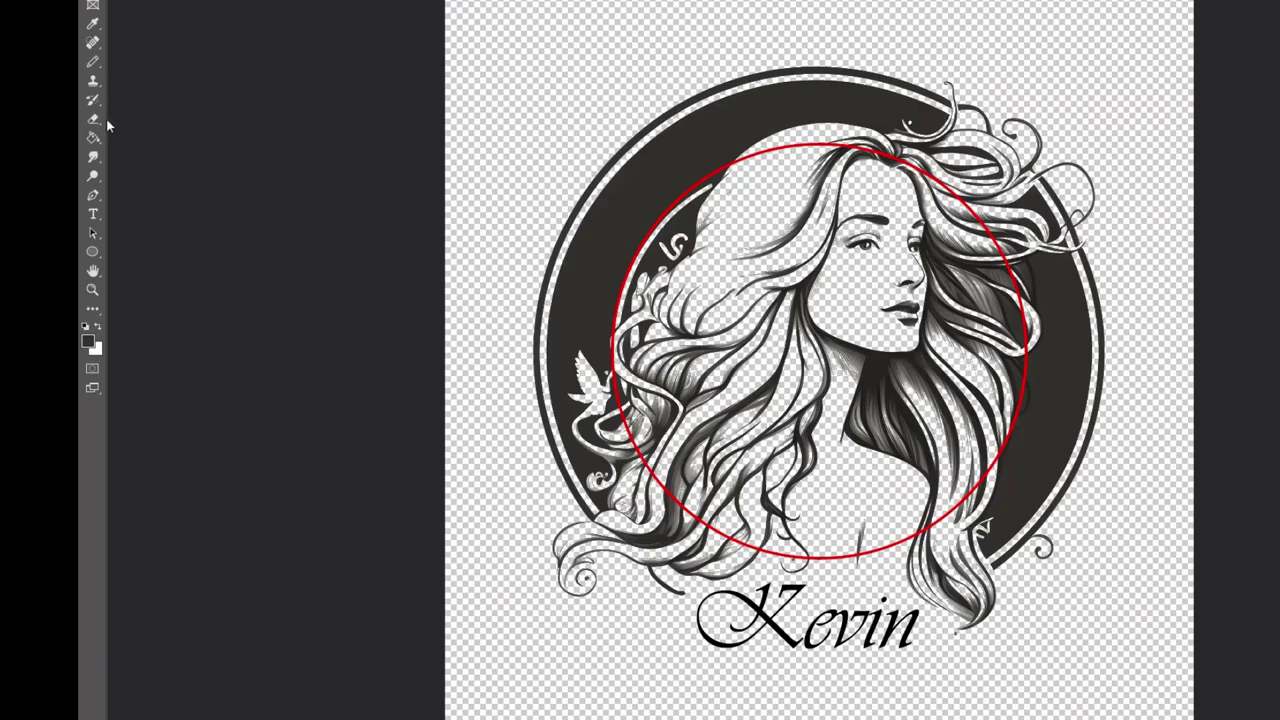
pyautogui.click(91, 218)
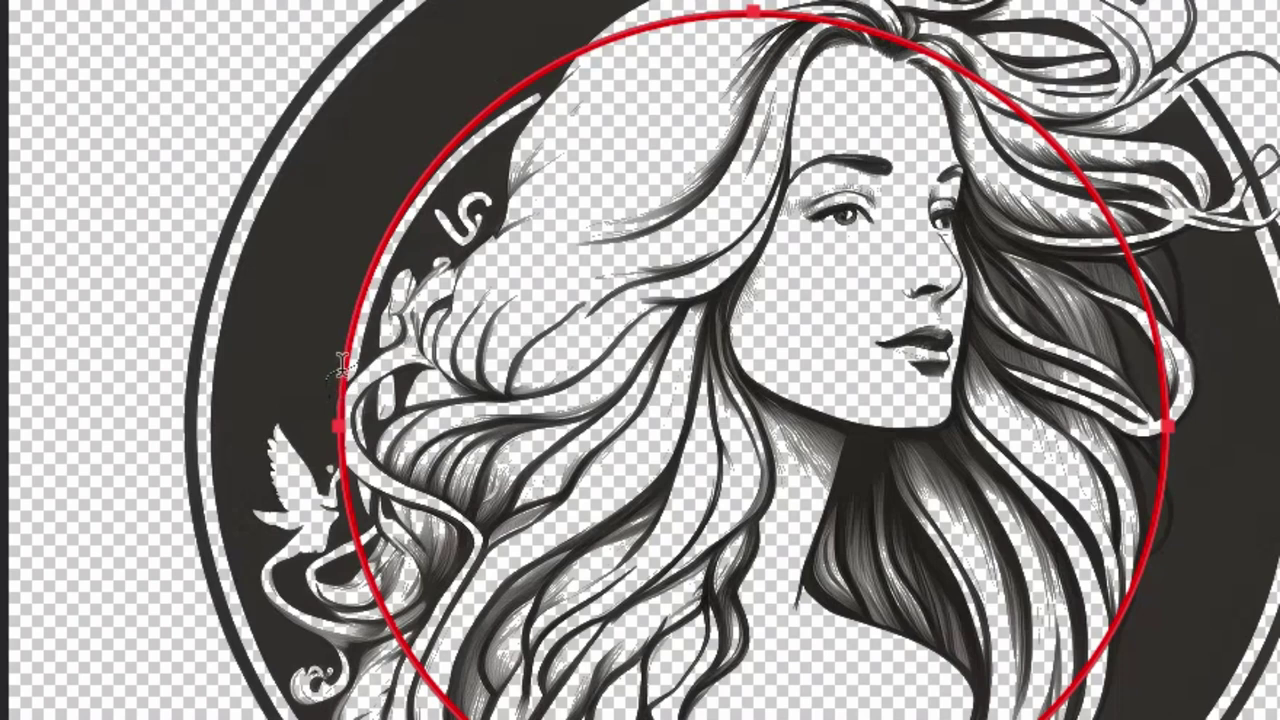
pyautogui.click(338, 365)
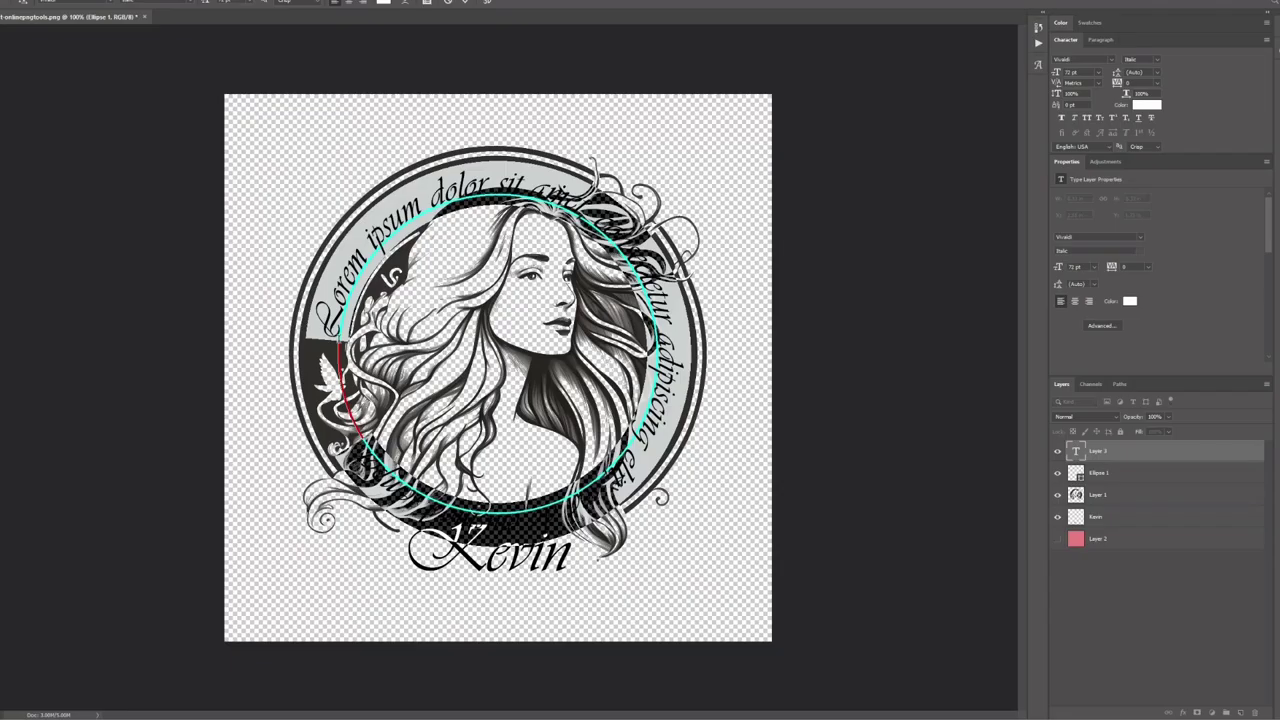
pyautogui.write('bch')
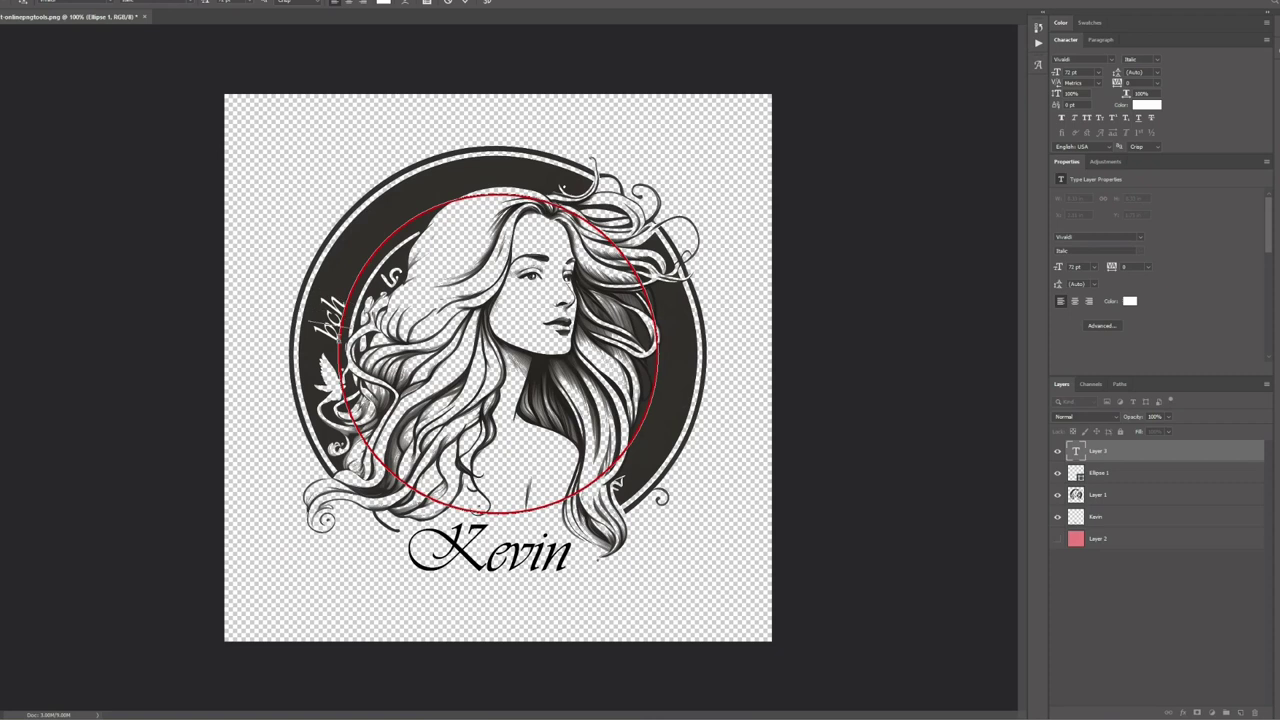
pyautogui.write(' technologies est')
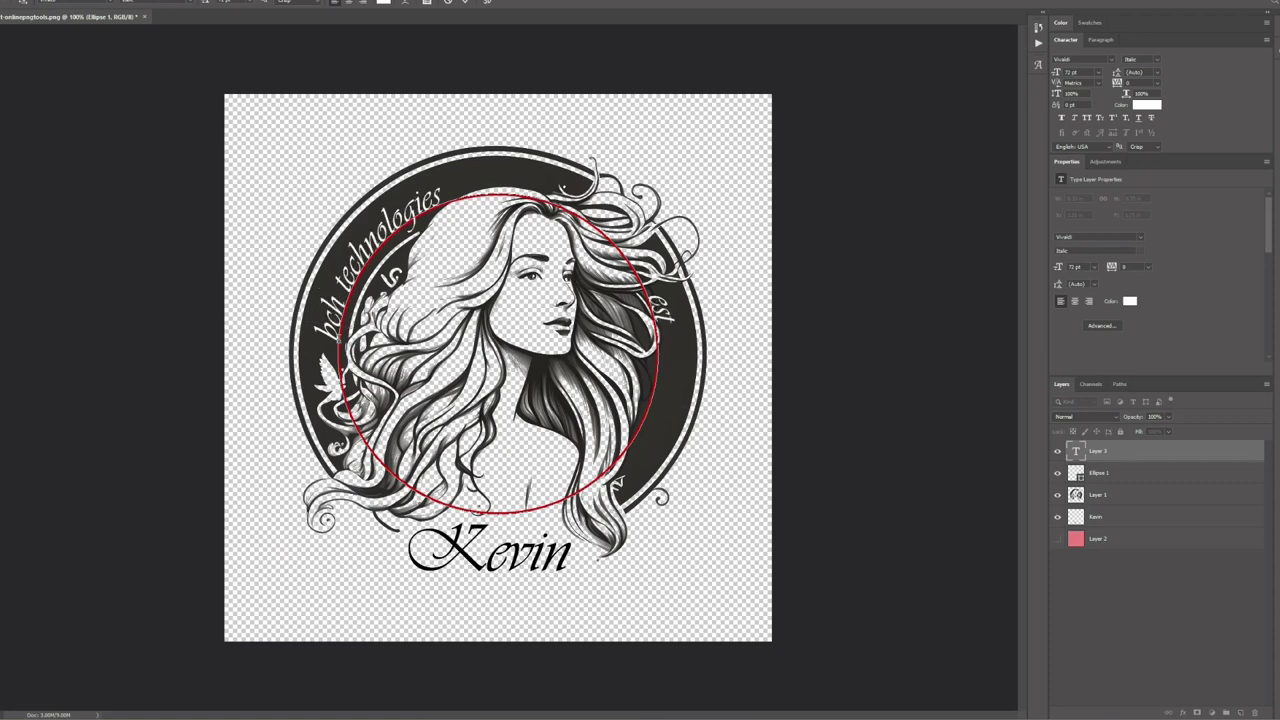
pyautogui.write(' 2017 usa')
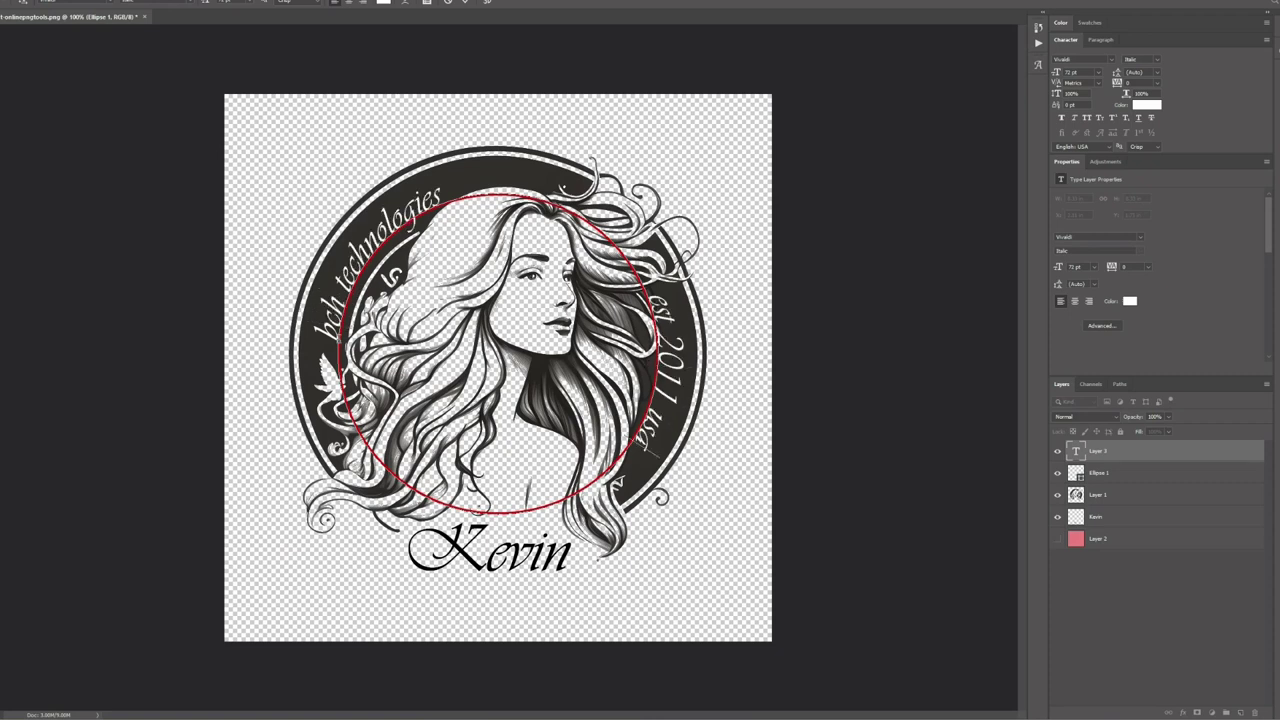
pyautogui.moveTo(345, 332); pyautogui.dragTo(287, 320)
pyautogui.write('B')
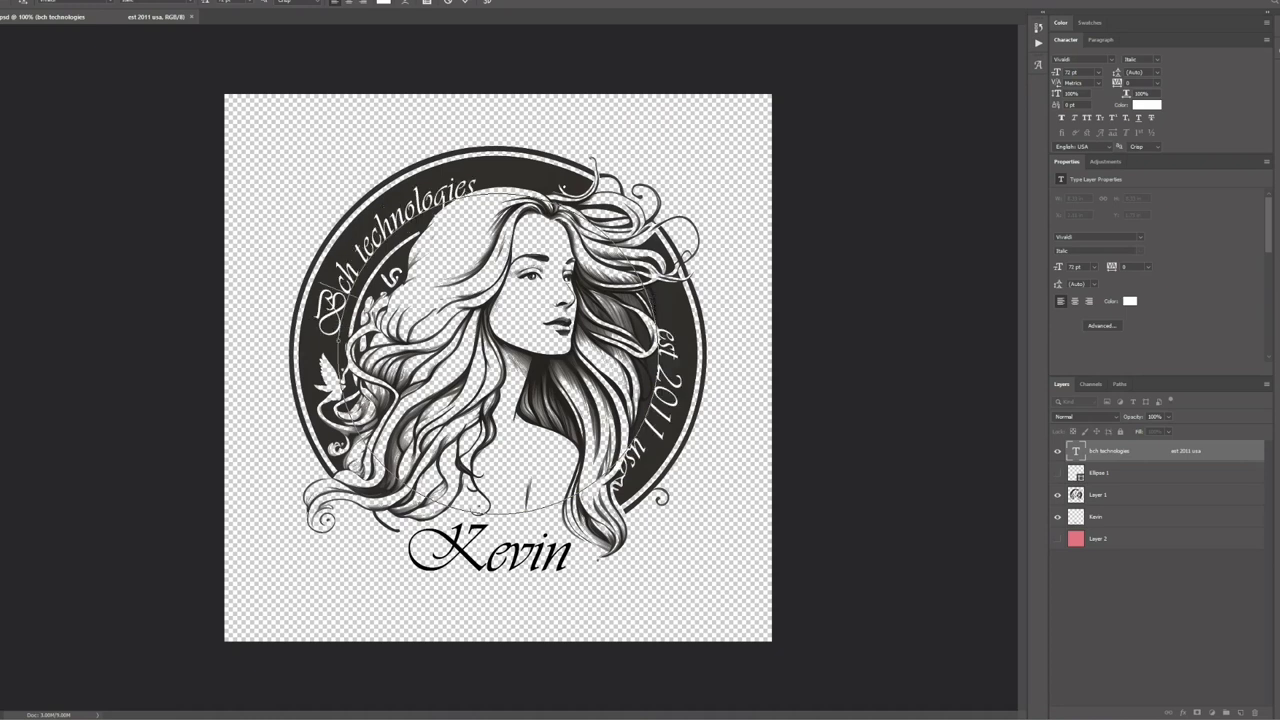
pyautogui.hotkey('ctrl', 'Return')
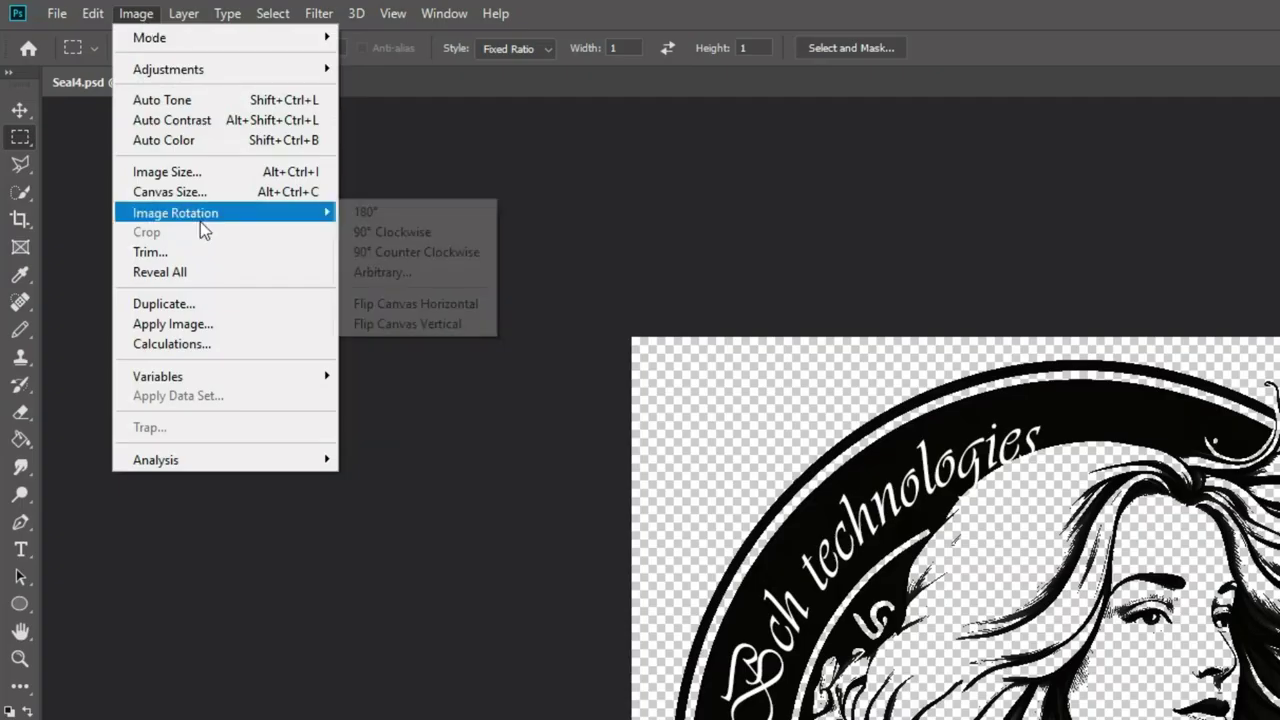
# - Apply Flip Canvas Horizontal, Flatten Image discarding hidden layers, then Invert
pyautogui.click(454, 308)
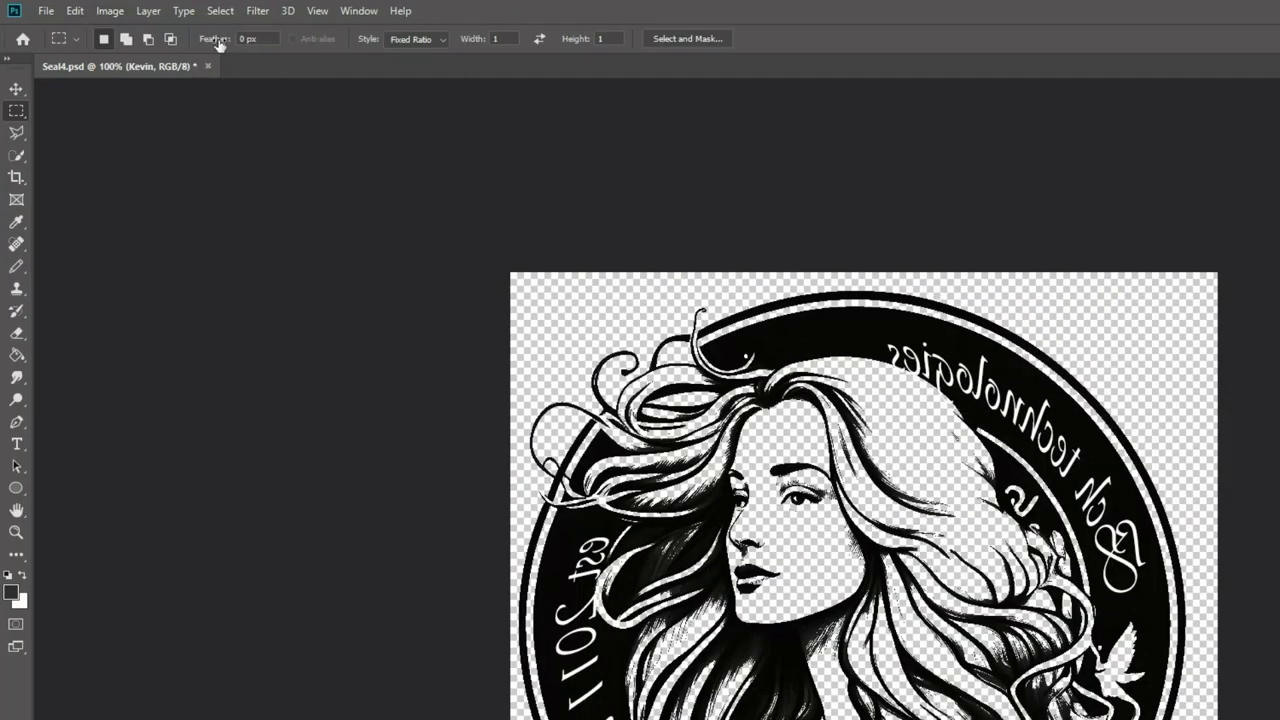
pyautogui.click(148, 11)
pyautogui.click(278, 661)
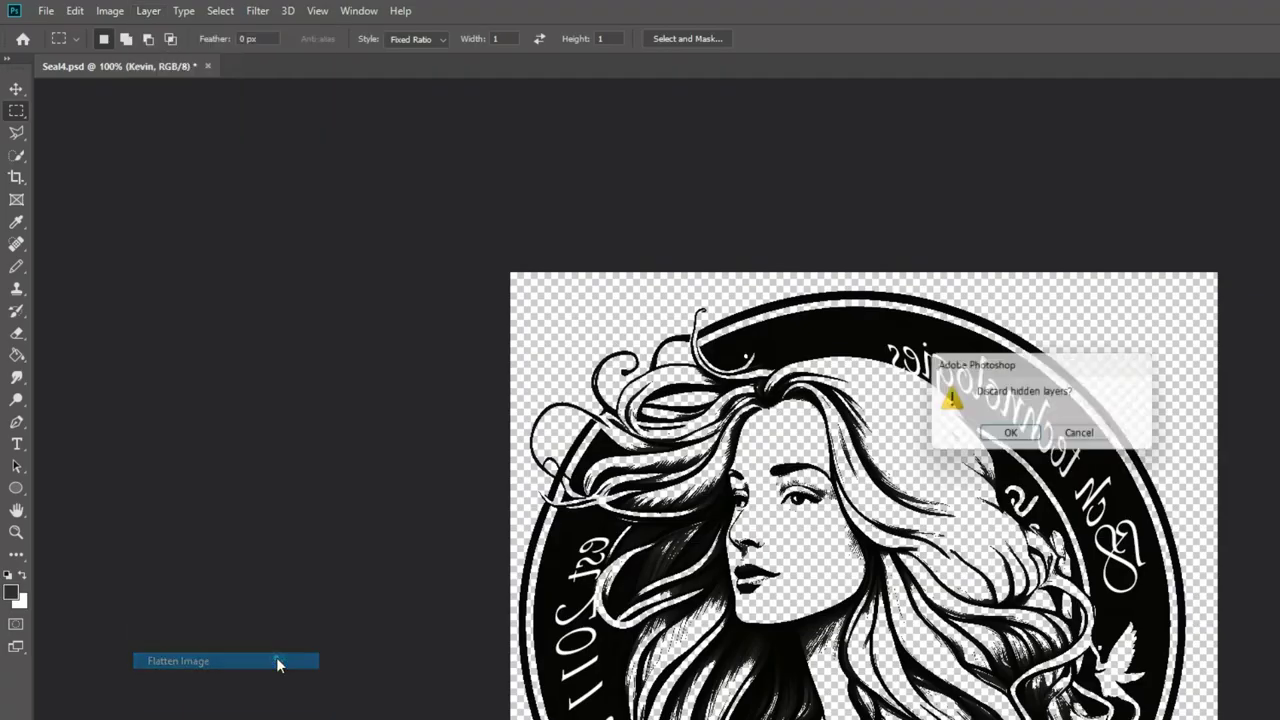
pyautogui.press('Return')
pyautogui.click(109, 12)
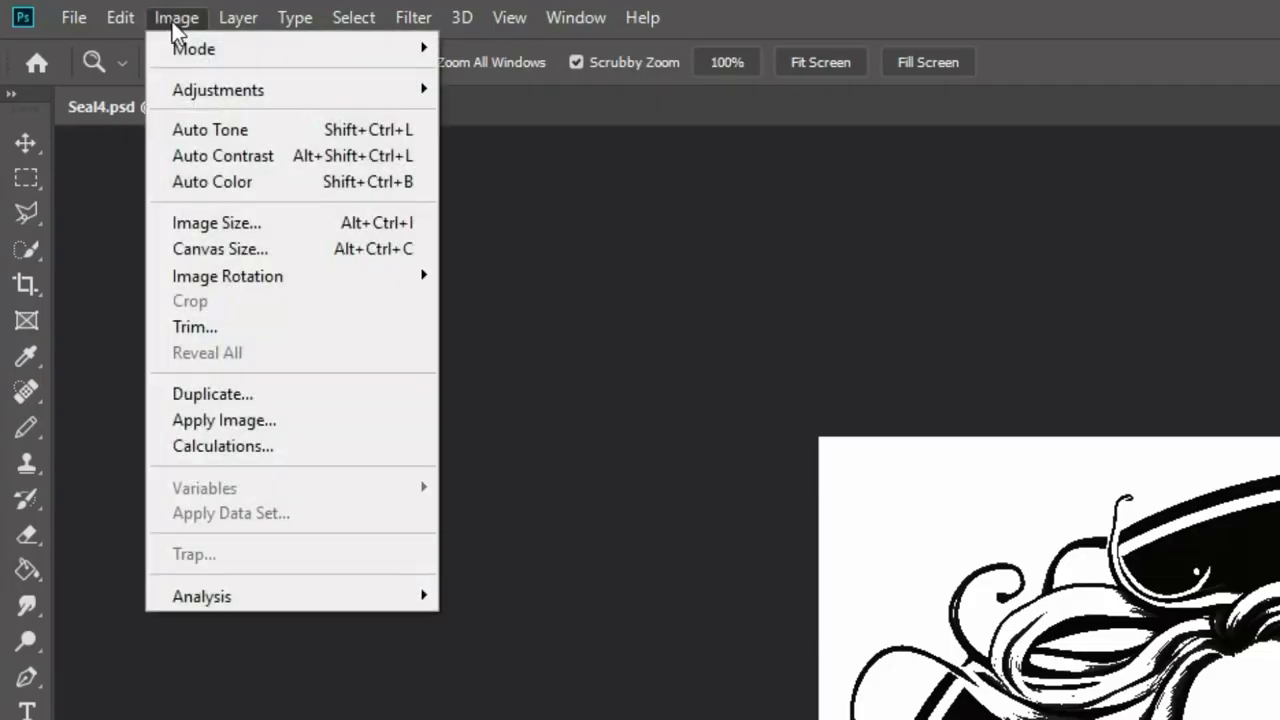
pyautogui.moveTo(210, 92)
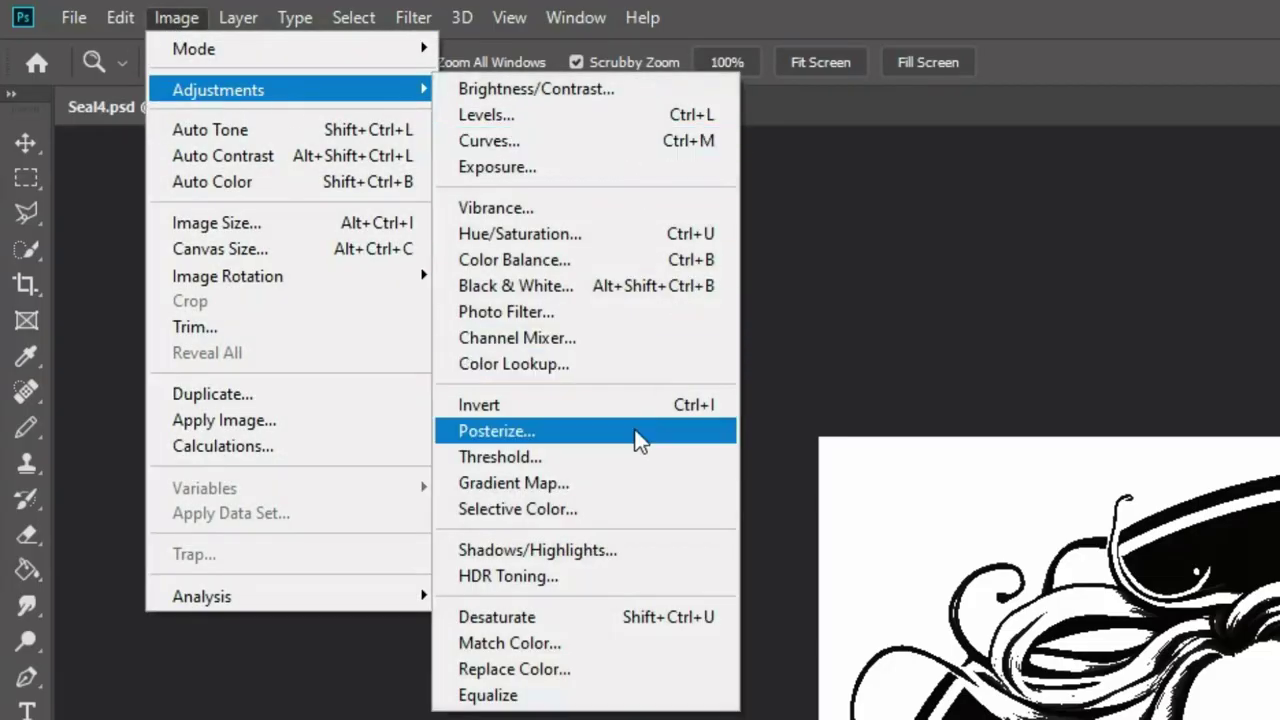
pyautogui.click(624, 406)
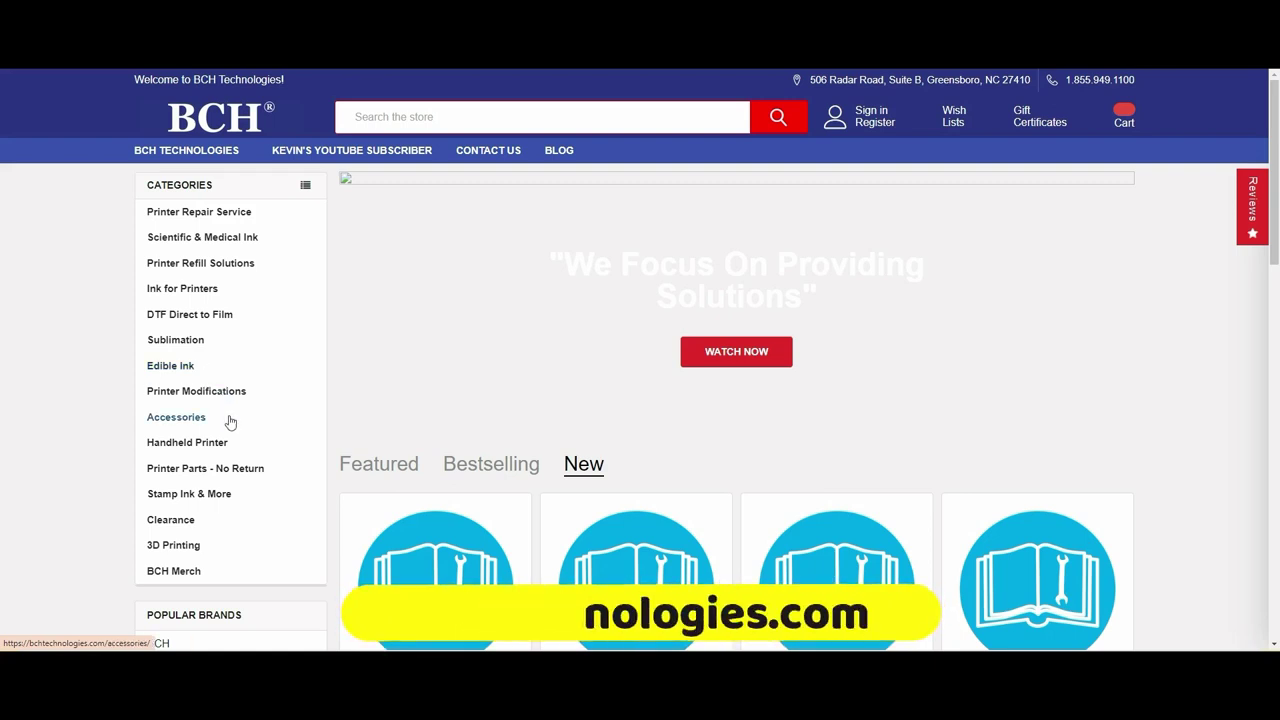
# - Open the Stamp Ink & More category from the Categories sidebar
pyautogui.click(190, 494)
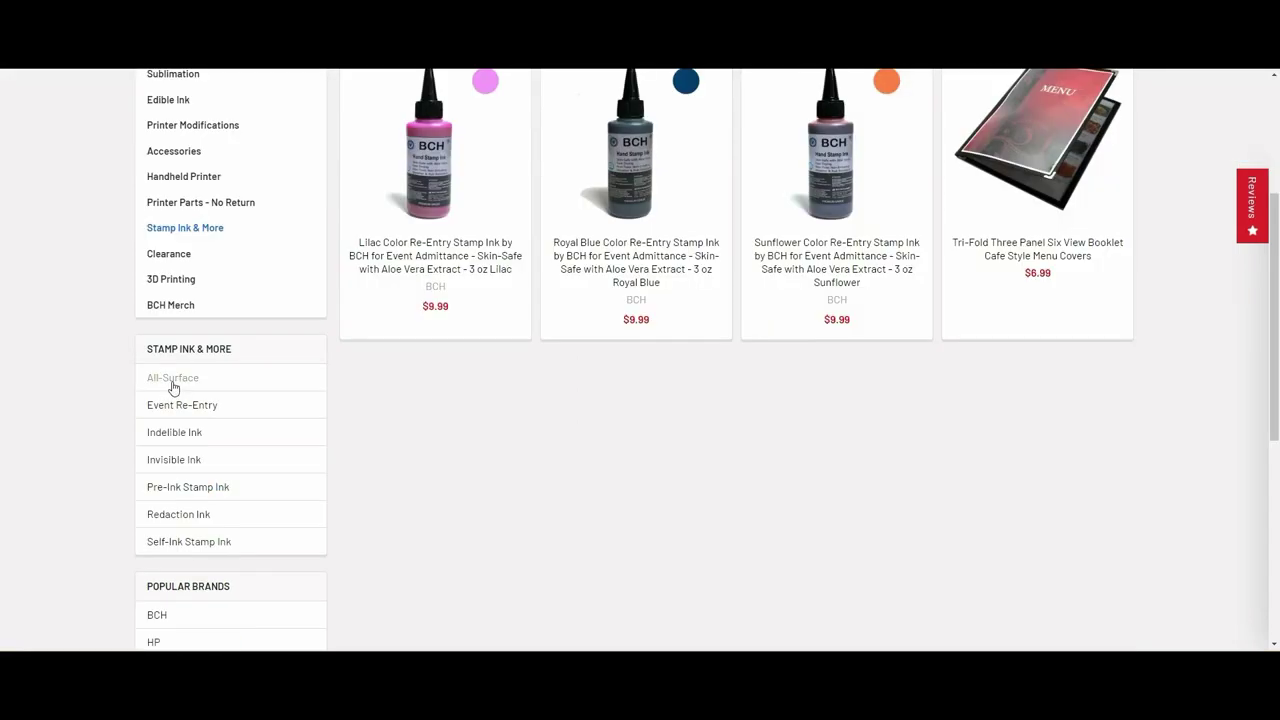